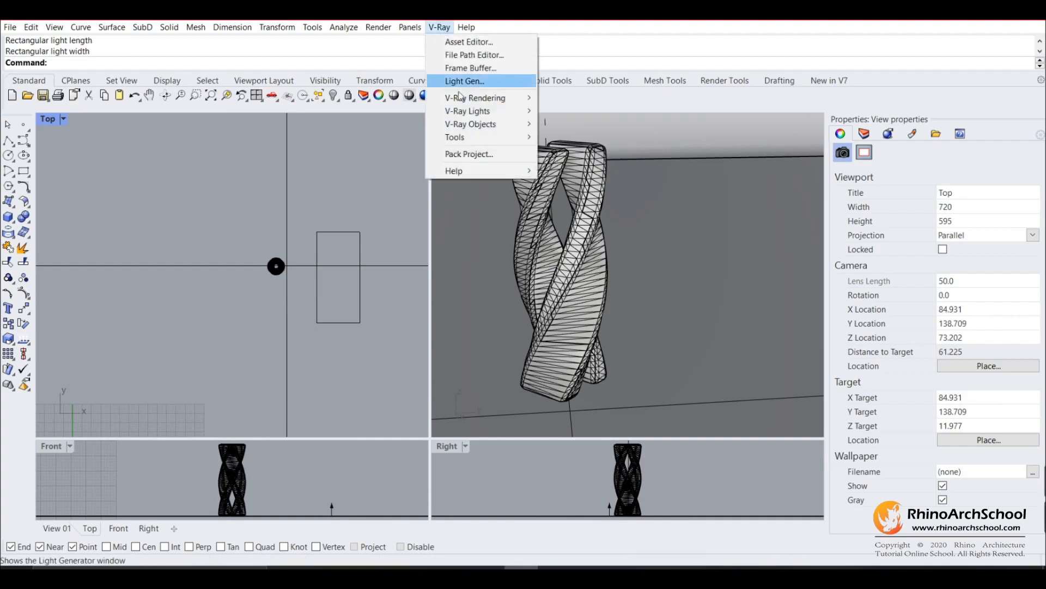
Draw a V-Ray rectangle light in the Top viewport, opposite the existing one across the twisted column and matching its proportions
mouse_move(517, 112)
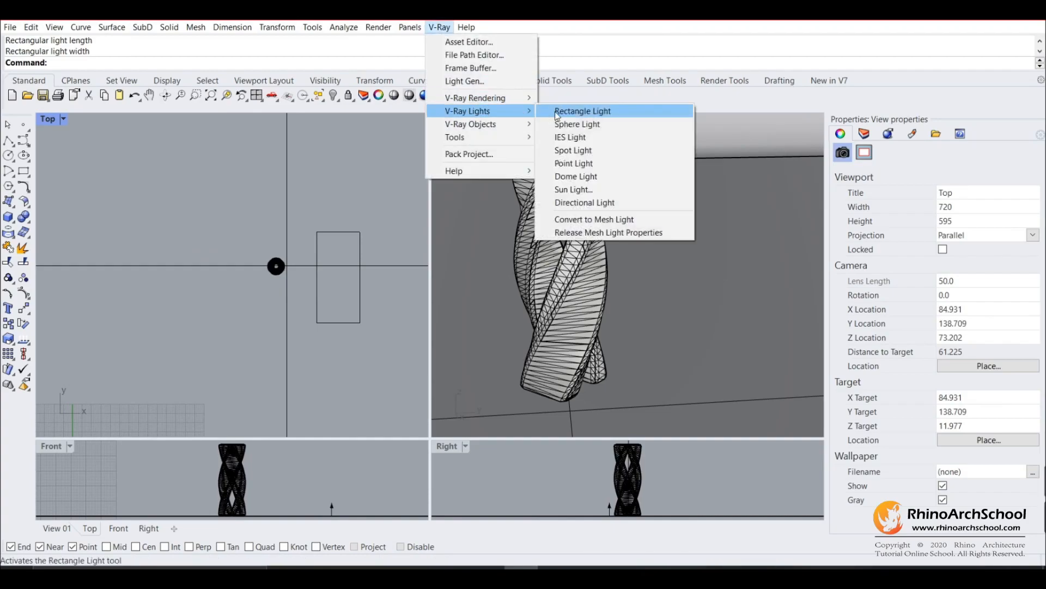
left_click(595, 111)
left_click(245, 236)
left_click(245, 322)
left_click(202, 325)
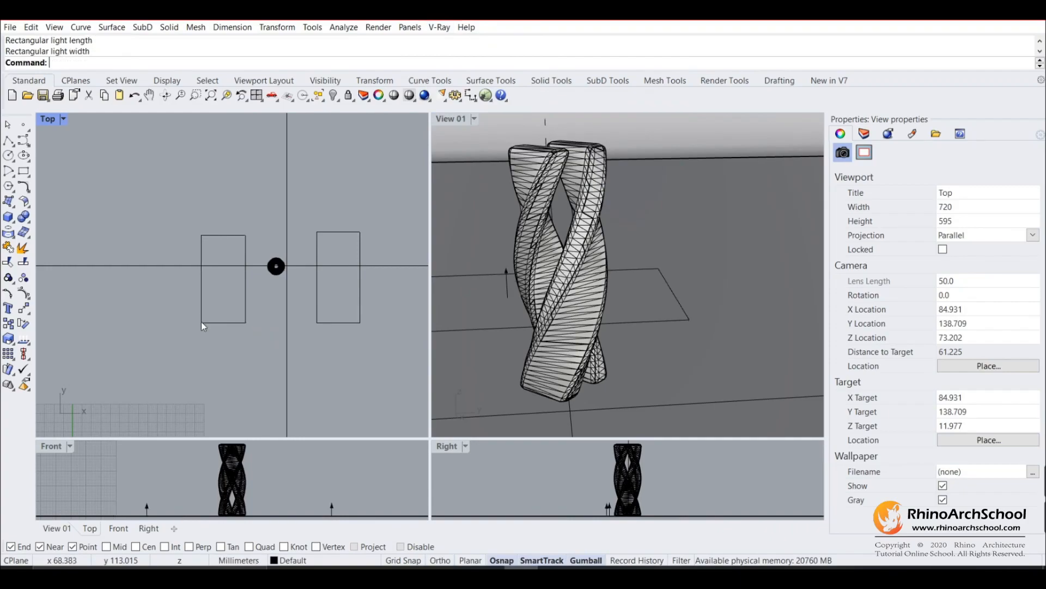
Draw a long, narrow V-Ray rectangle light in the Top viewport, parallel to the X axis and spanning behind the column and both side lights
right_click_drag(273, 259, 259, 291)
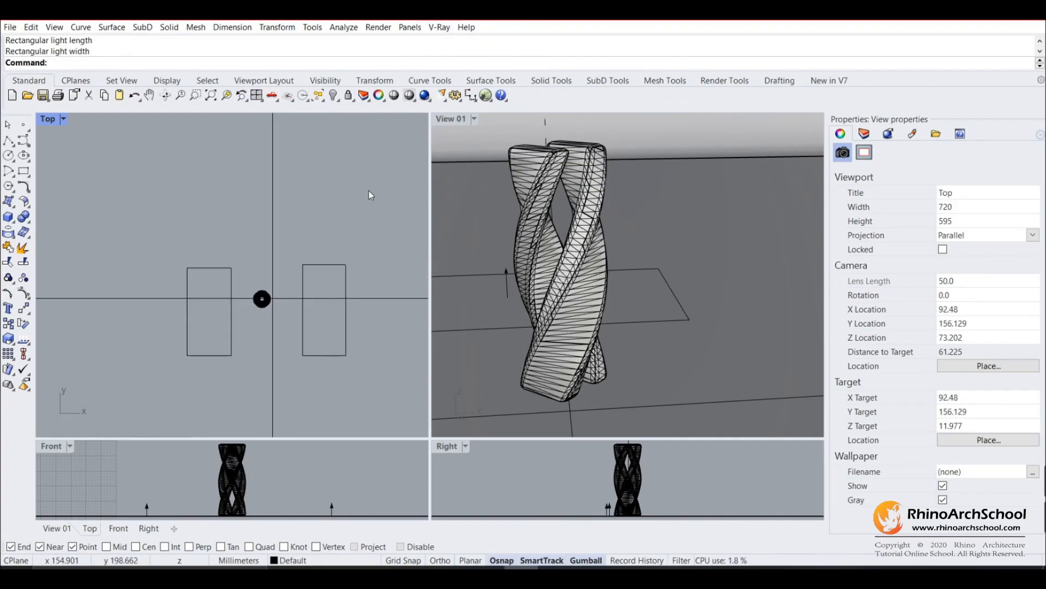
left_click(440, 27)
mouse_move(467, 108)
left_click(578, 111)
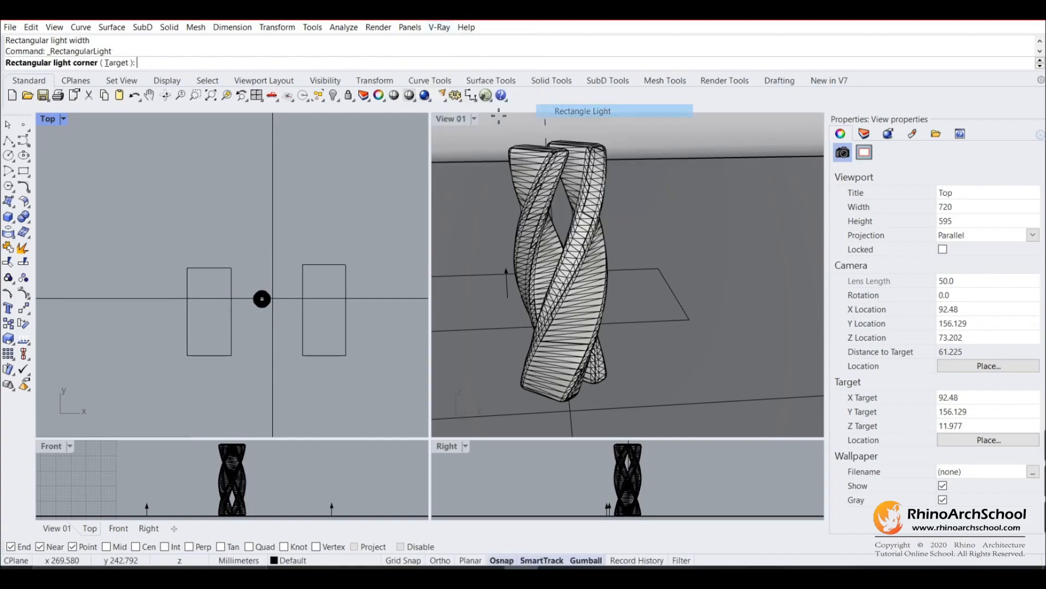
left_click(350, 201)
left_click(157, 201, "shift")
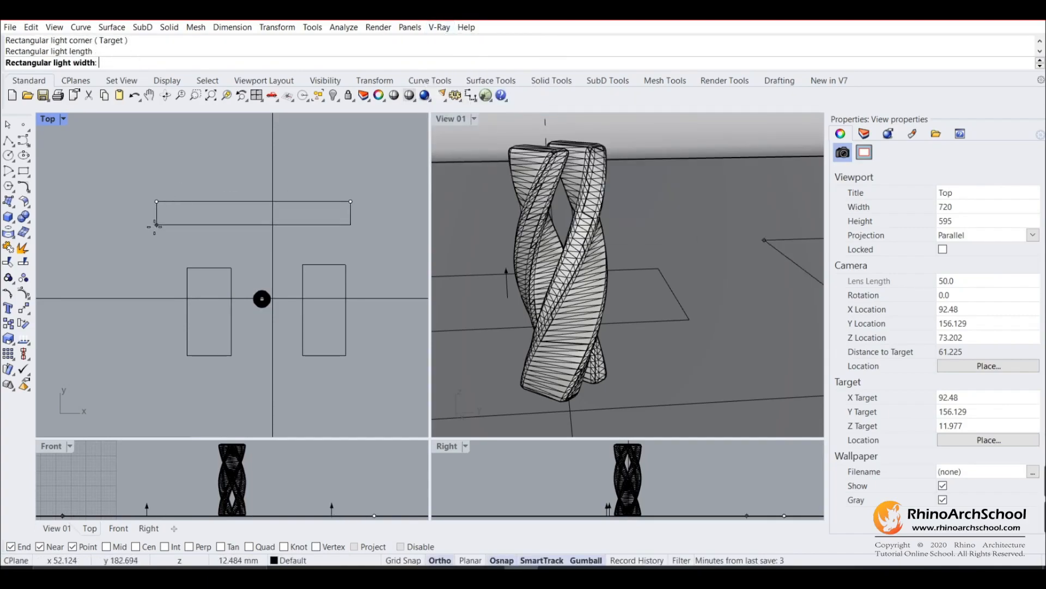
left_click(155, 233)
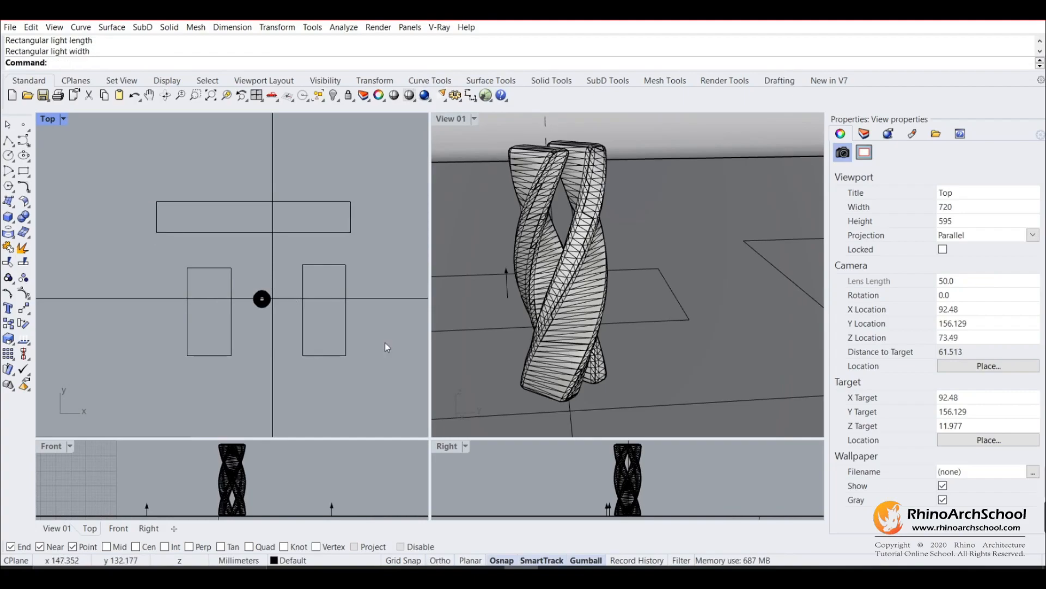
List the scene lights in the V-Ray Asset Editor and rename the first rectangle light "1 Primary Light"
left_click(854, 539)
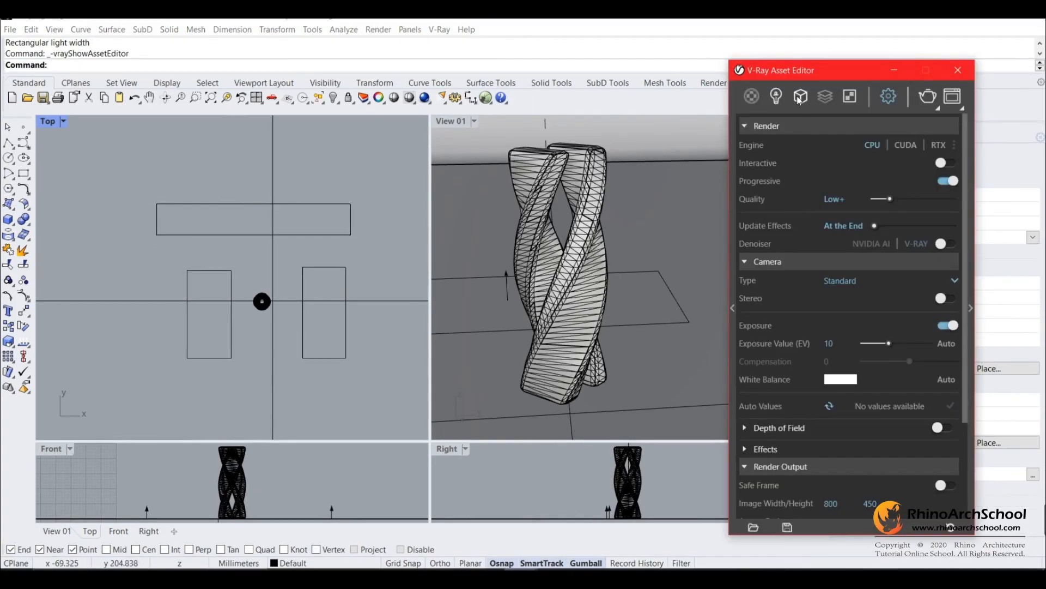
left_click(776, 96)
left_click(347, 285)
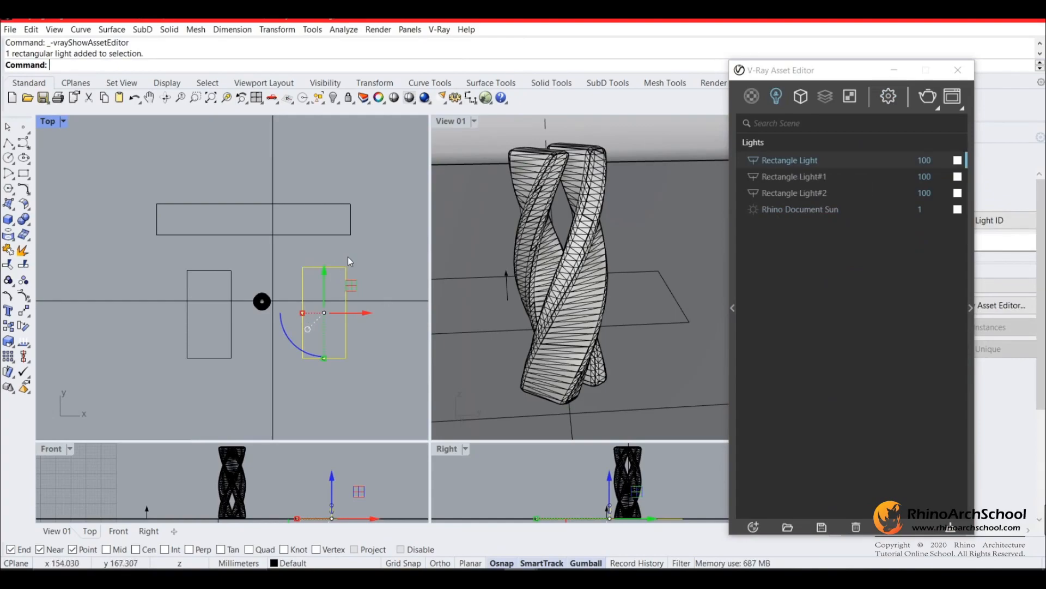
double_click(805, 162)
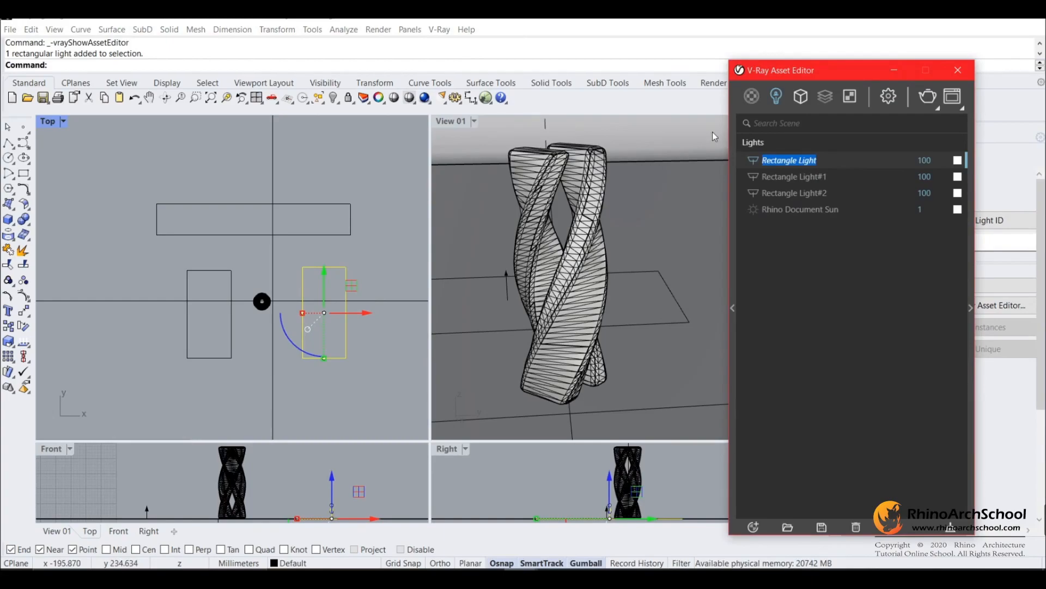
type("t")
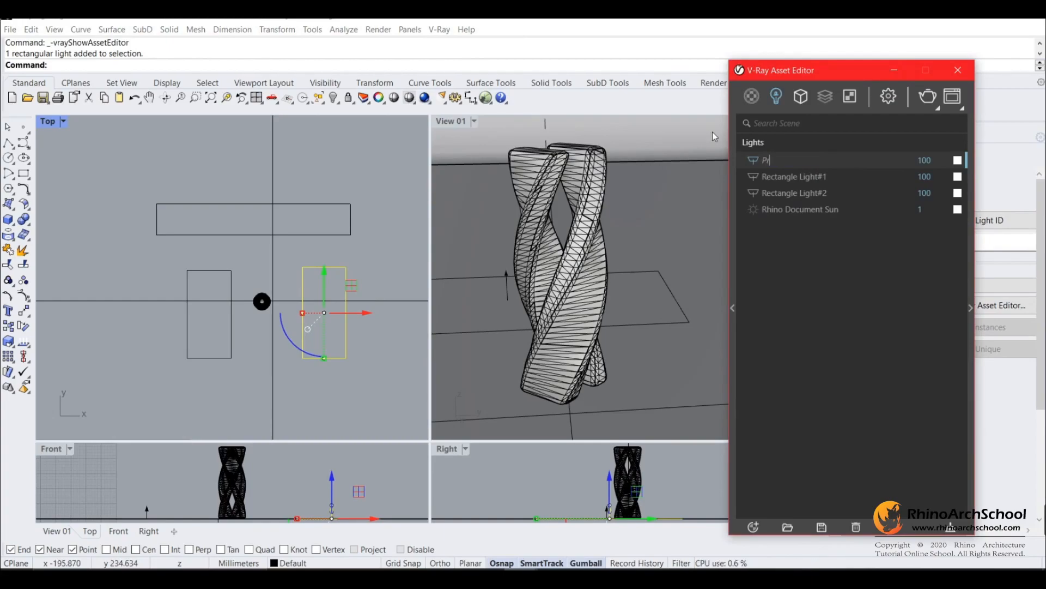
type(" Primary Light")
key("Return")
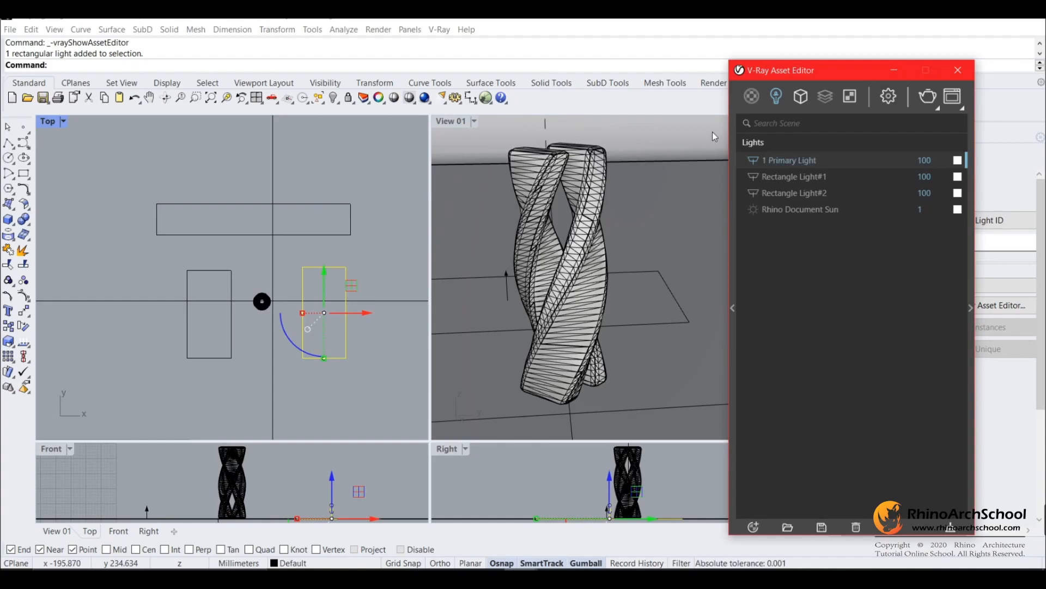
Select the second side light in the Top viewport and rename it "2 Secondary Light"
left_click(208, 271)
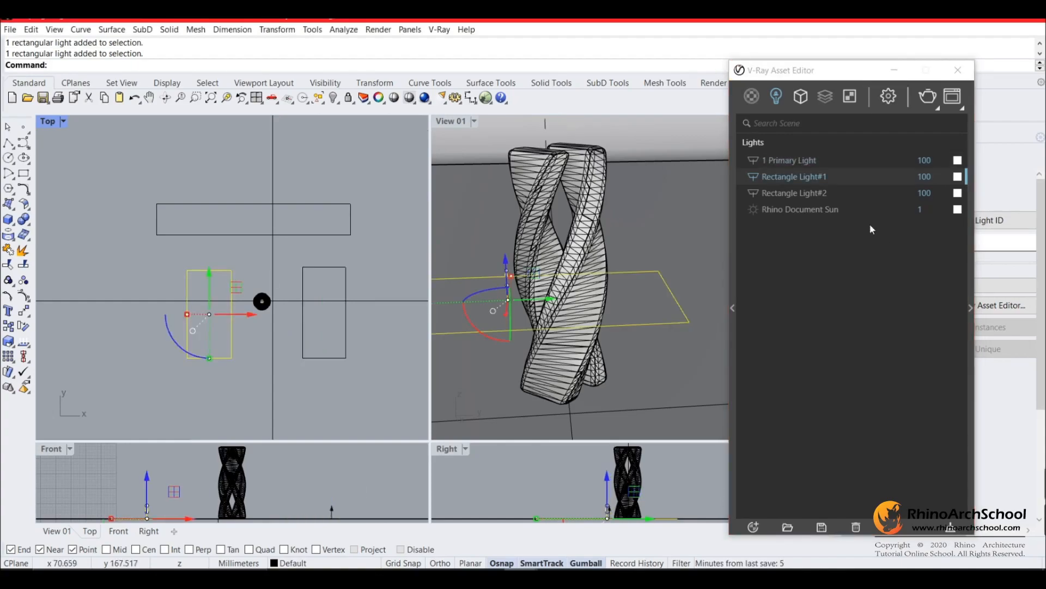
left_click(794, 176)
left_click(841, 178)
key("ctrl+a")
type("2 SEcon")
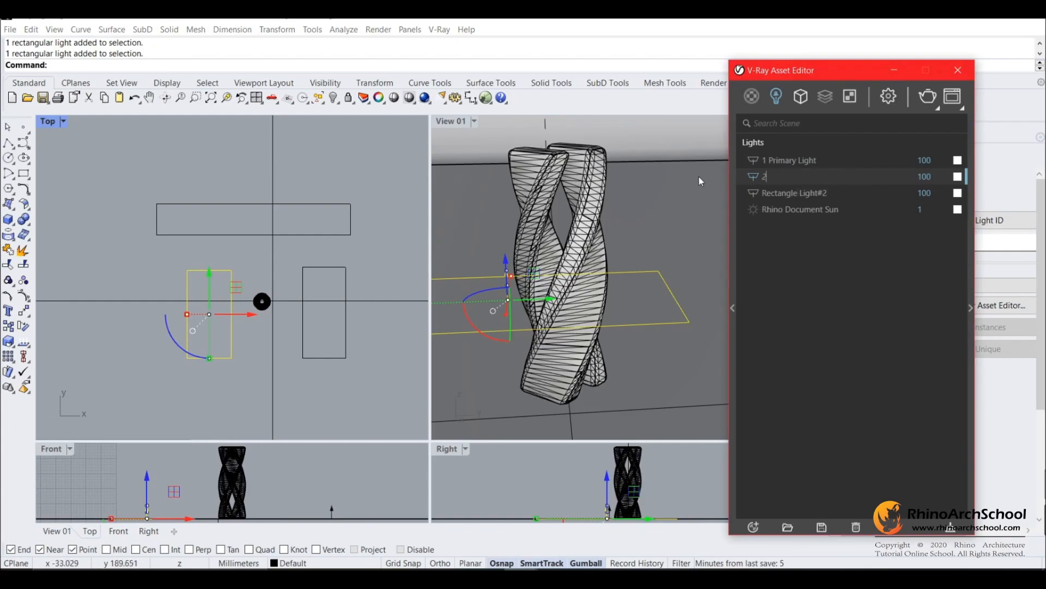
key("BackSpace")
key("BackSpace")
key("BackSpace")
key("BackSpace")
type("econ")
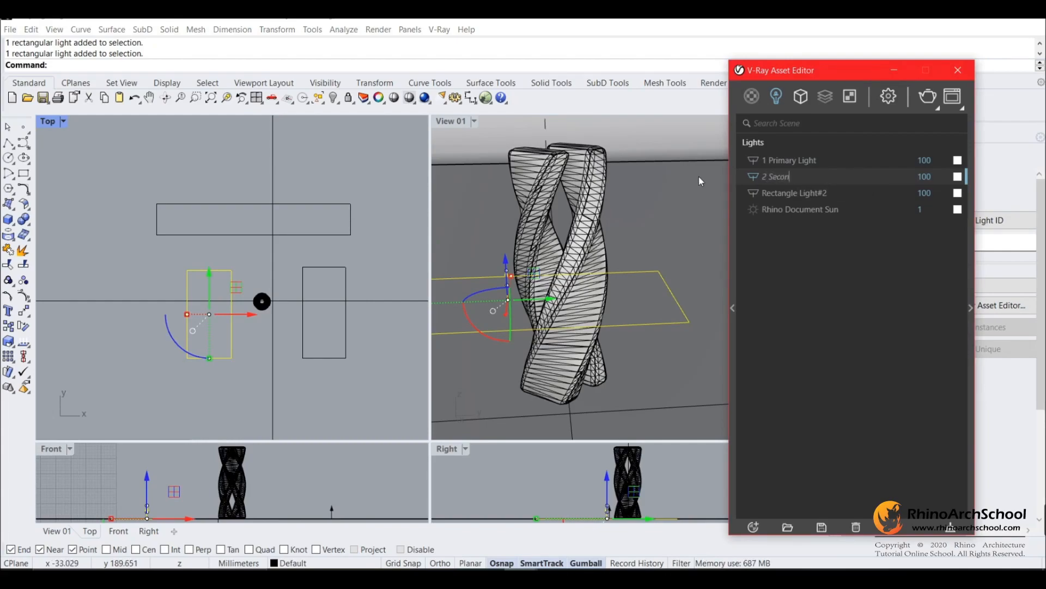
type("dary Light")
key("Return")
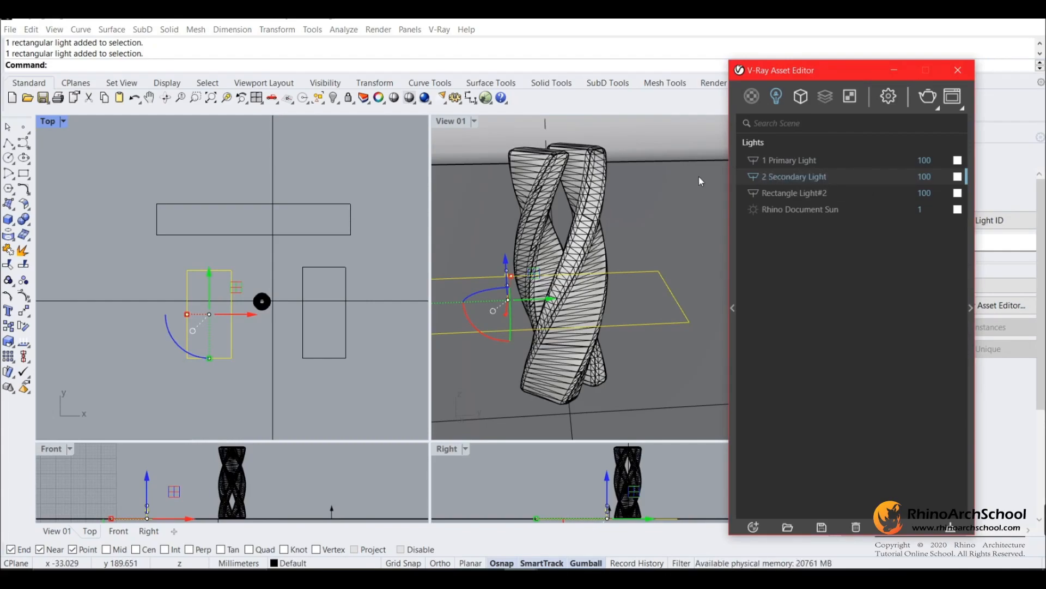
Select the long rectangle light and rename it "3 Fill Light"
left_click(296, 235)
left_click(821, 194)
left_click(821, 194)
type("3 Fill Light")
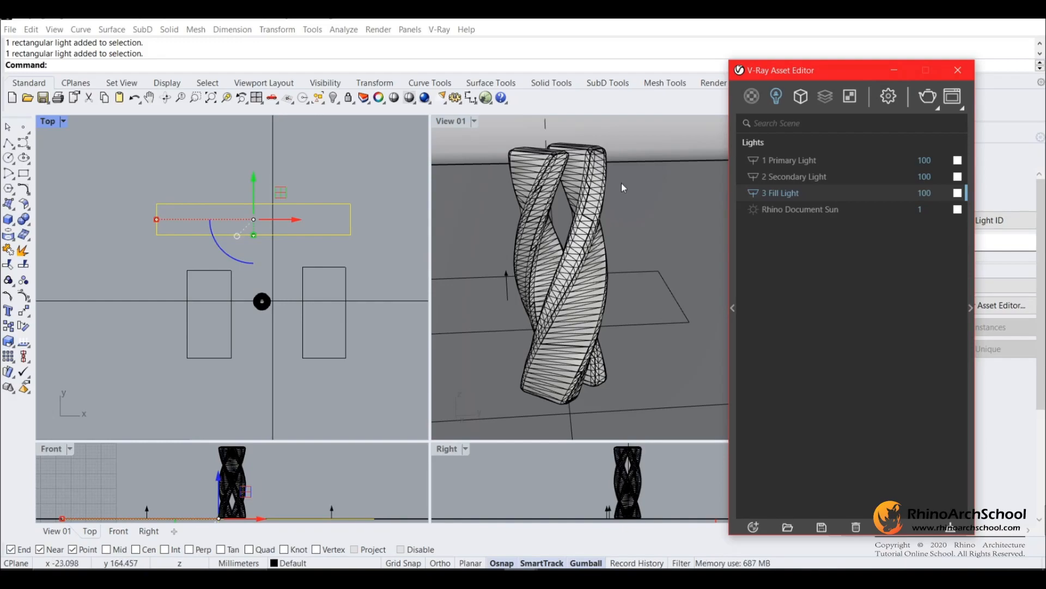
Show the View 01 camera in the other viewports and select the primary light in the Top viewport
left_click(579, 175)
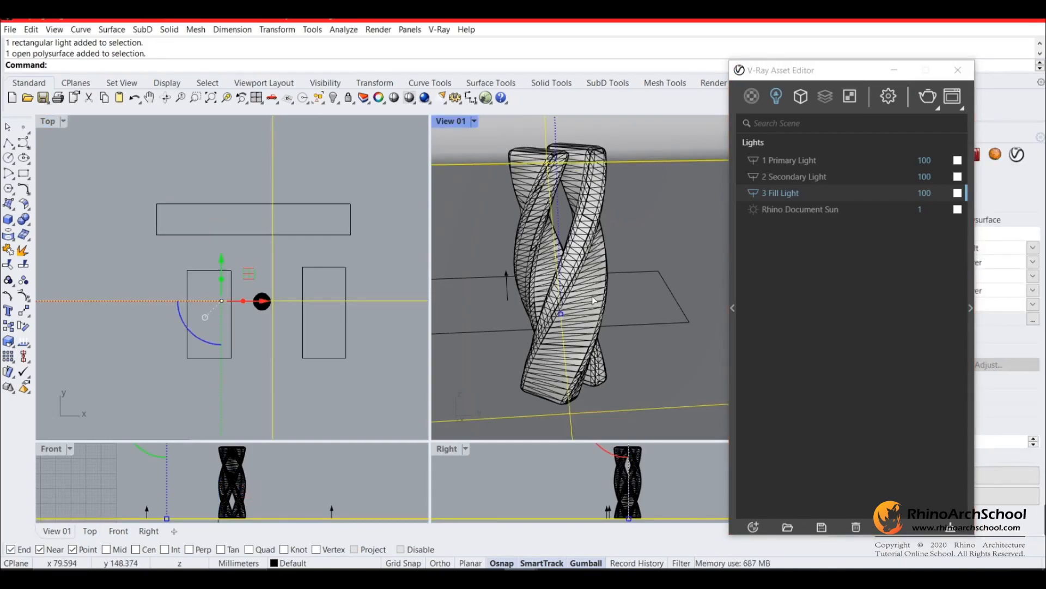
key("F6")
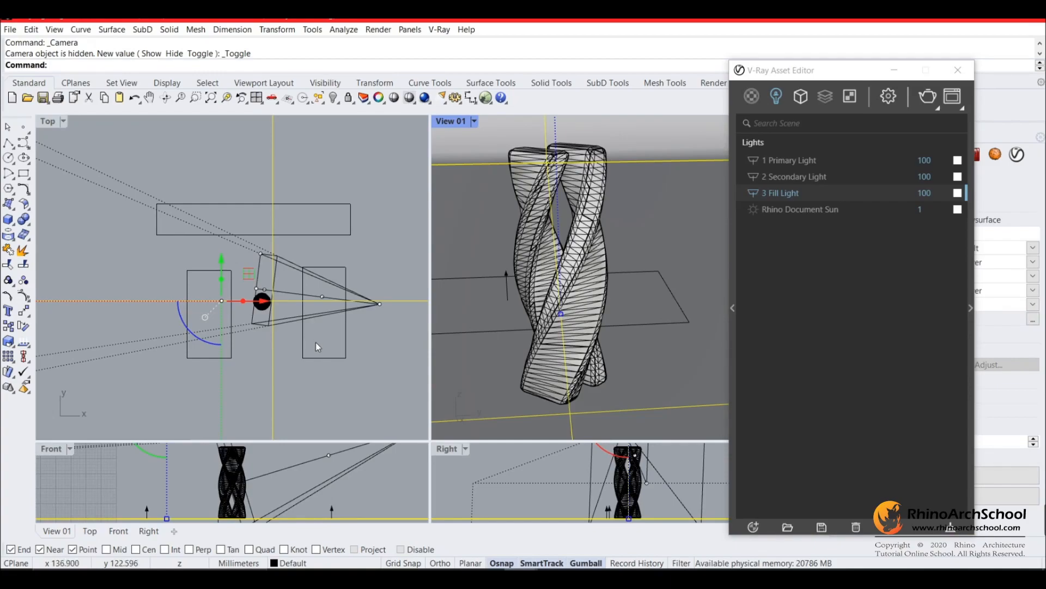
right_click_drag(350, 284, 317, 294)
left_click(306, 279)
left_click(307, 276)
scroll(236, 321, "up", 4)
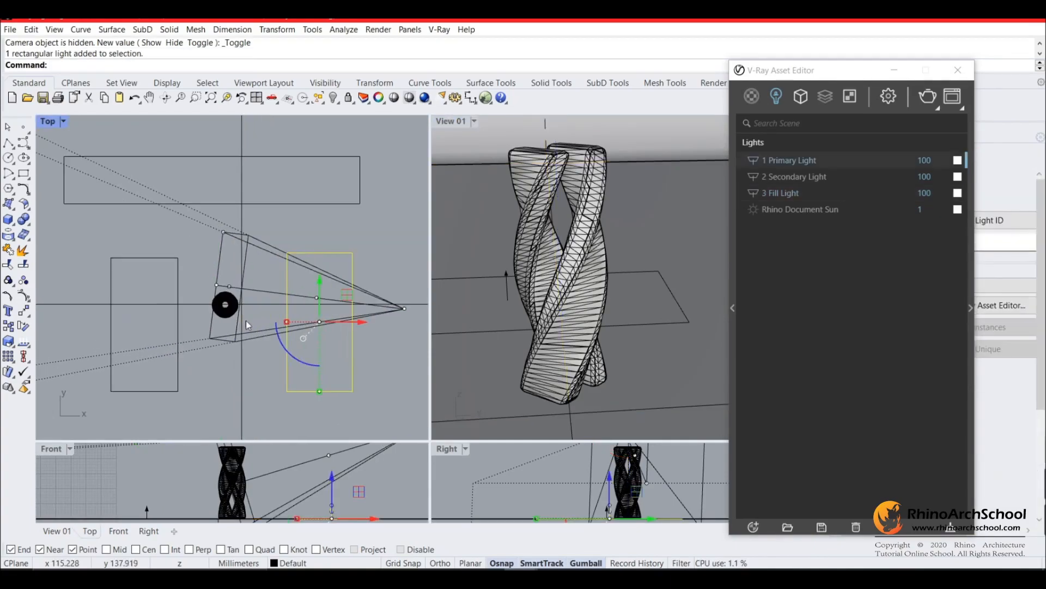
scroll(304, 280, "down", 8)
Move the secondary light and the fill light farther away from the column in the Top viewport
left_click(250, 281)
scroll(257, 316, "up", 4)
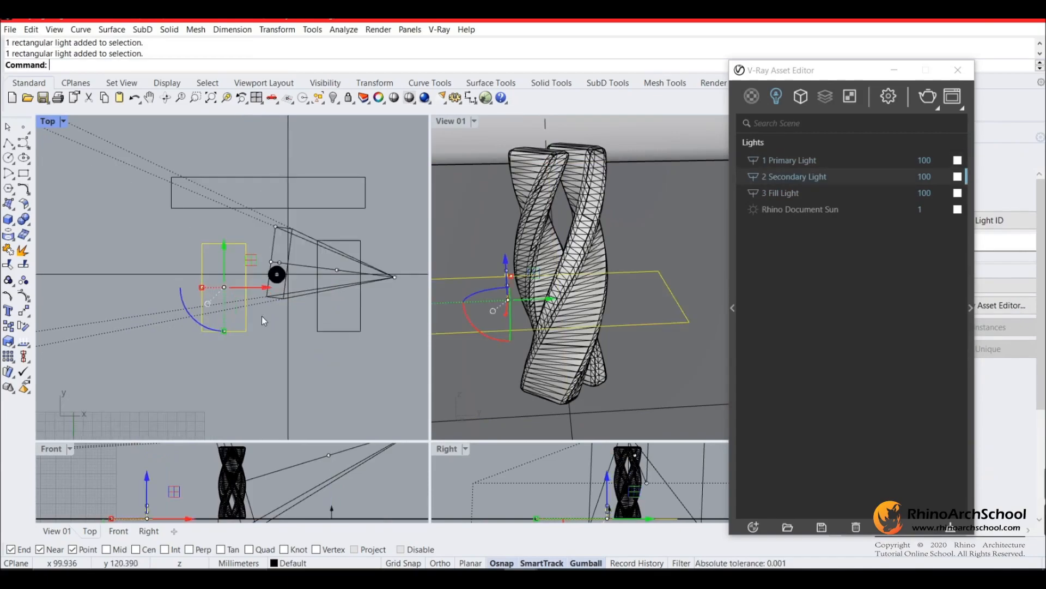
left_click_drag(252, 261, 179, 317)
left_click(245, 208)
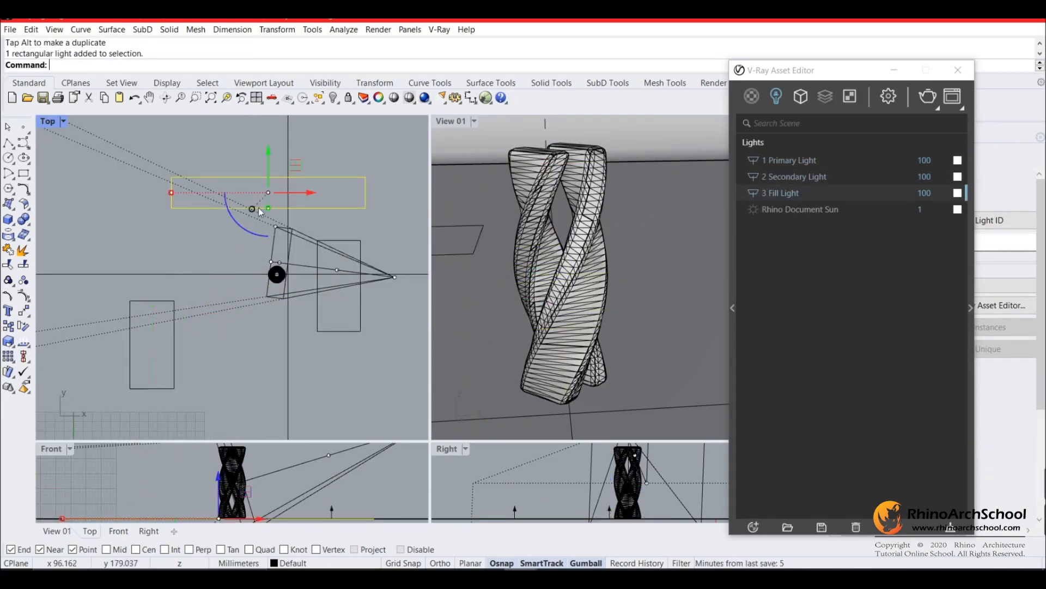
left_click_drag(294, 165, 246, 134)
Move the primary light in the Top viewport toward the fill light, to one side of the camera's line of sight
left_click(352, 241)
right_click_drag(375, 266, 281, 290)
left_click_drag(277, 283, 269, 239)
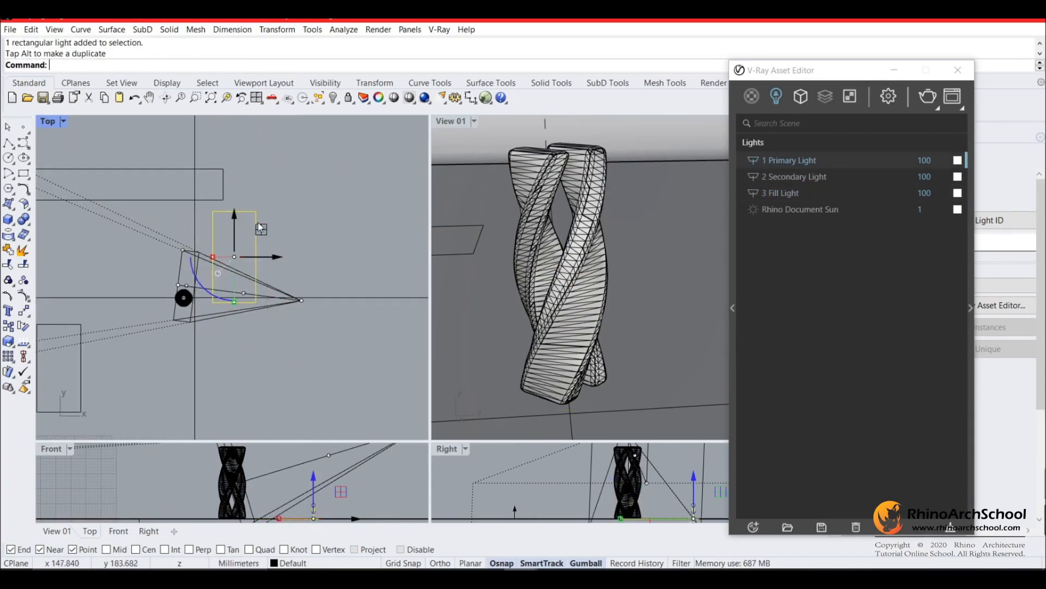
Rotate the primary light in plan alongside the camera's view, reduce its size, and raise it above the floor
right_click_drag(227, 280, 266, 309)
left_click_drag(255, 327, 342, 319)
scroll(231, 263, "up", 3)
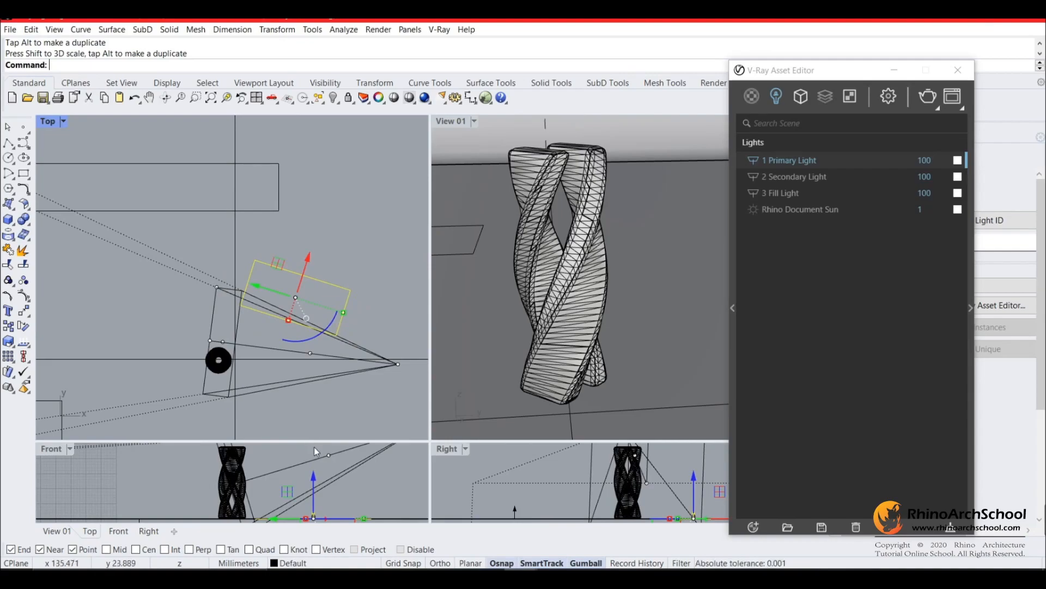
left_click_drag(315, 474, 314, 443)
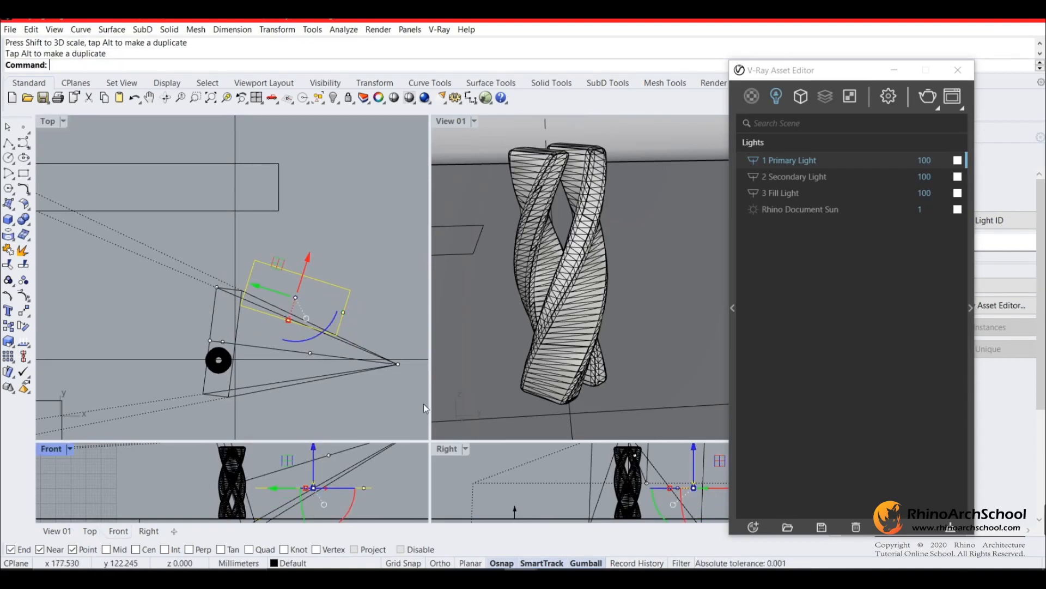
Change the Top viewport to a Perspective view with Shaded display
left_click(64, 121)
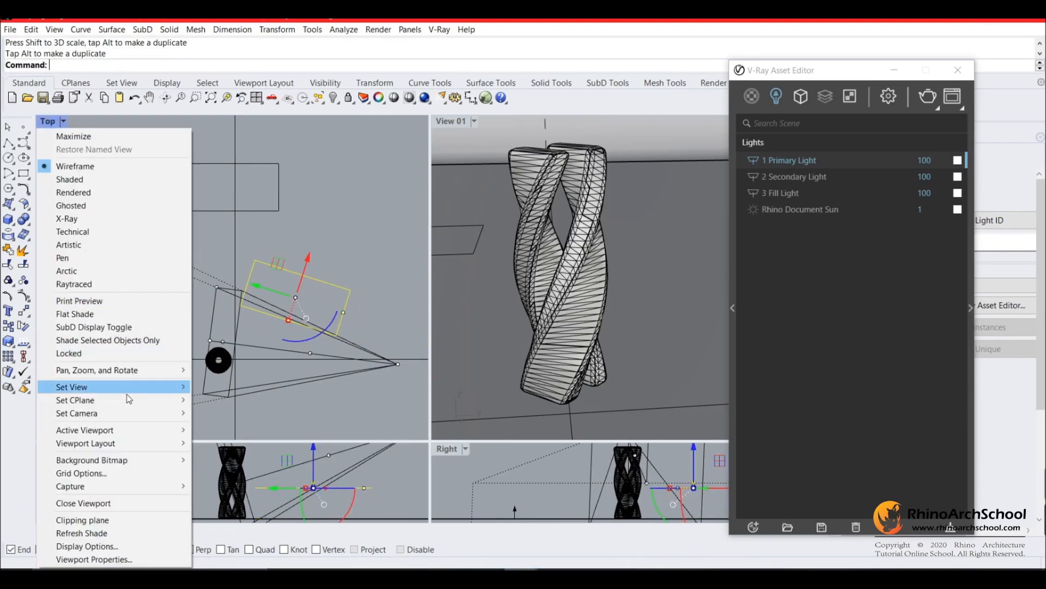
mouse_move(136, 389)
left_click(256, 482)
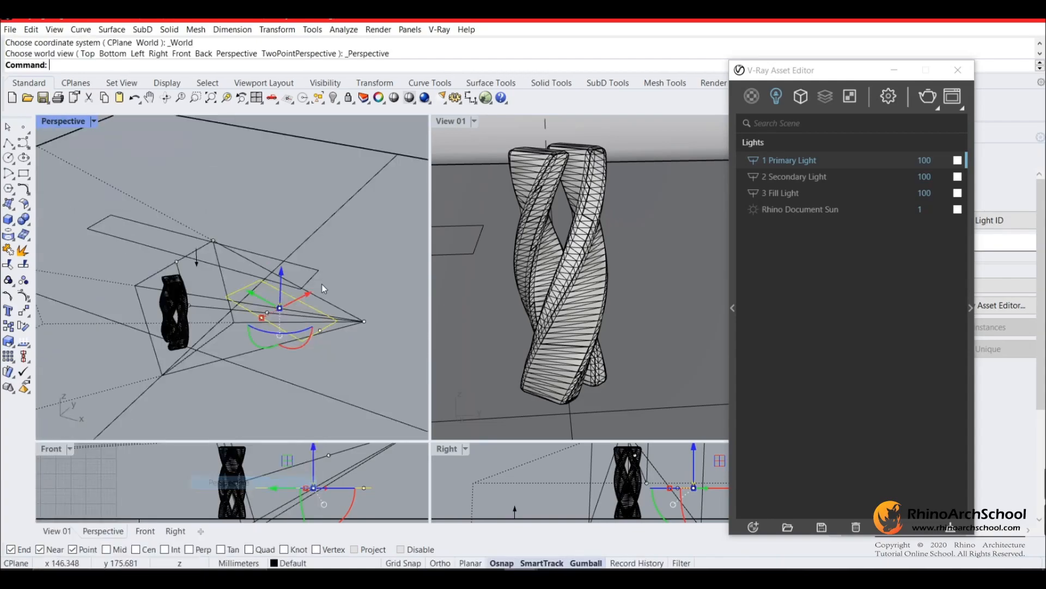
right_click_drag(247, 222, 136, 220)
left_click(94, 121)
left_click(59, 175)
right_click_drag(69, 178, 239, 218)
Try to rotate the primary light in the Perspective viewport and undo its rotation, scaling and raising
right_click_drag(121, 237, 266, 335)
left_click_drag(267, 340, 242, 328, "shift")
key("ctrl+z")
left_click(320, 323)
left_click(349, 342)
right_click_drag(346, 339, 218, 300)
left_click(279, 324)
key("ctrl+z")
scroll(269, 303, "down", 3)
scroll(267, 304, "up", 5)
Turn the primary light a quarter turn in plan, raise it above the floor, and tilt it to face the column
left_click_drag(212, 288, 289, 275, "shift")
right_click_drag(289, 275, 236, 289)
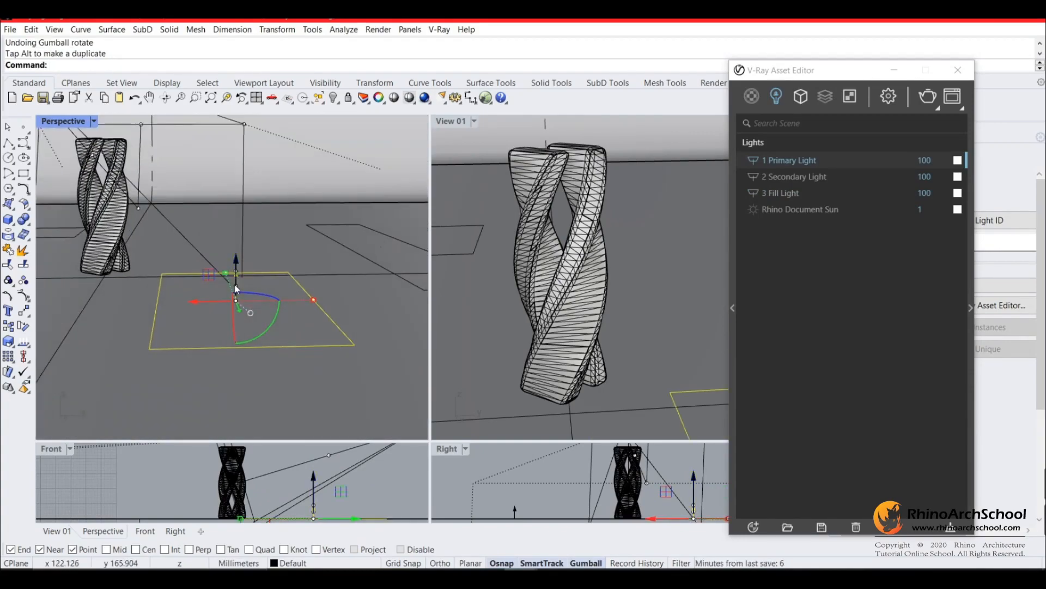
left_click_drag(236, 261, 236, 171)
left_click_drag(262, 242, 285, 186, "shift")
right_click_drag(278, 214, 288, 249)
left_click_drag(295, 232, 285, 211)
scroll(269, 247, "down", 5)
right_click_drag(283, 213, 204, 283)
scroll(204, 283, "up", 5)
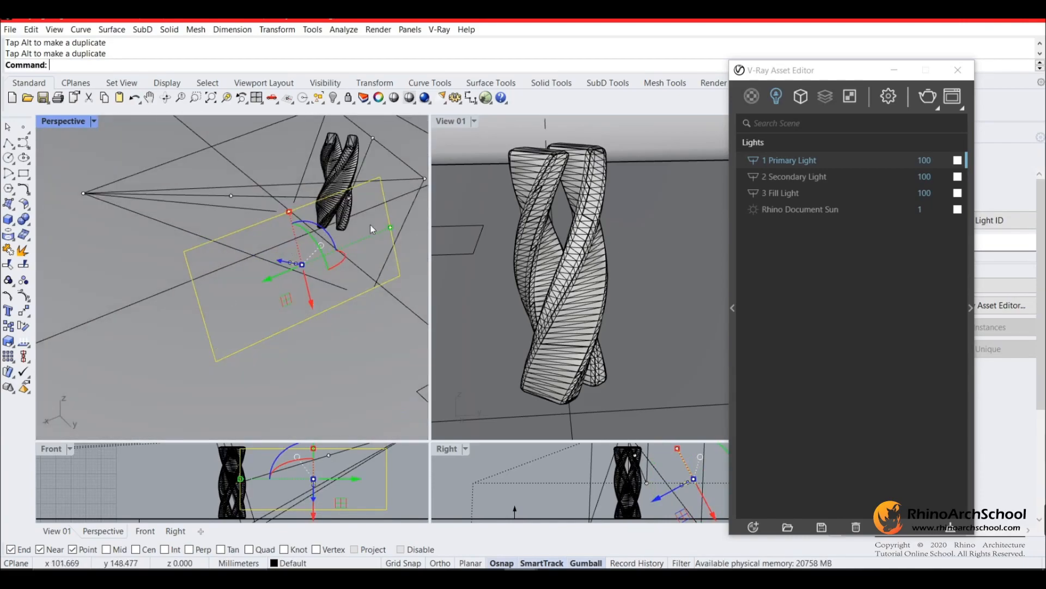
Shrink the primary light along both its length and width and slide it sideways in line with the column
left_click_drag(388, 229, 349, 240)
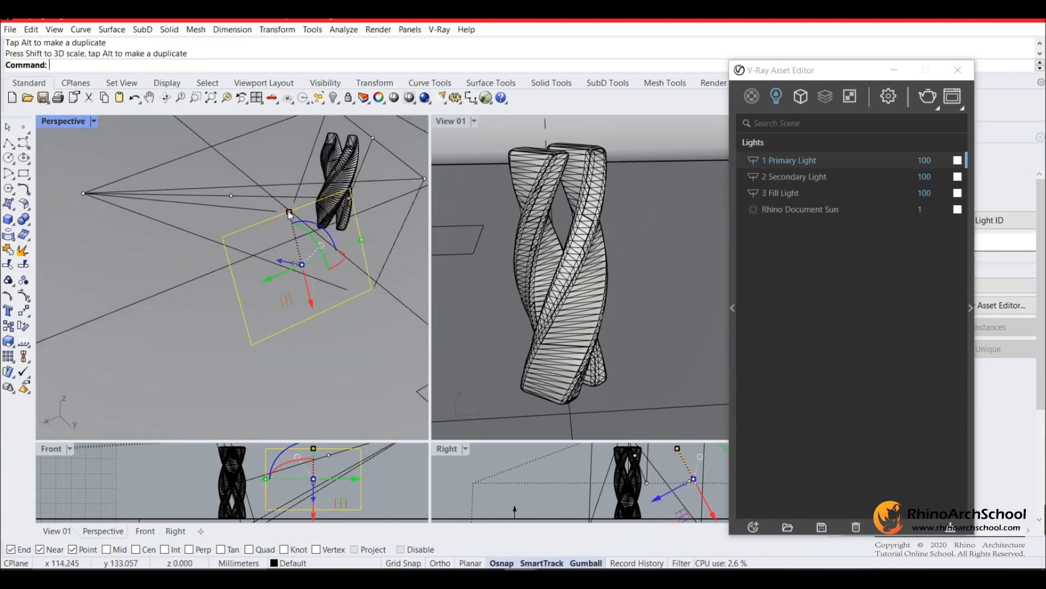
left_click_drag(289, 213, 293, 229)
right_click_drag(299, 234, 180, 275, "shift")
left_click_drag(137, 322, 254, 279)
right_click_drag(254, 279, 315, 242)
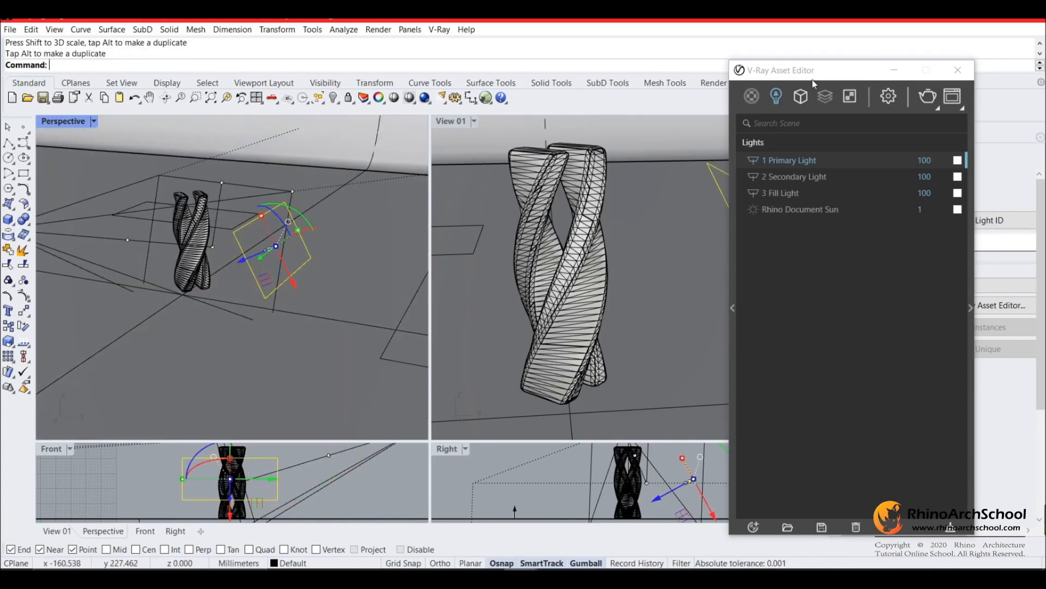
Clear the Asset Editor from View 01 and pull the primary light back from the column along its facing direction, checking the camera framing
left_click_drag(812, 70, 132, 399)
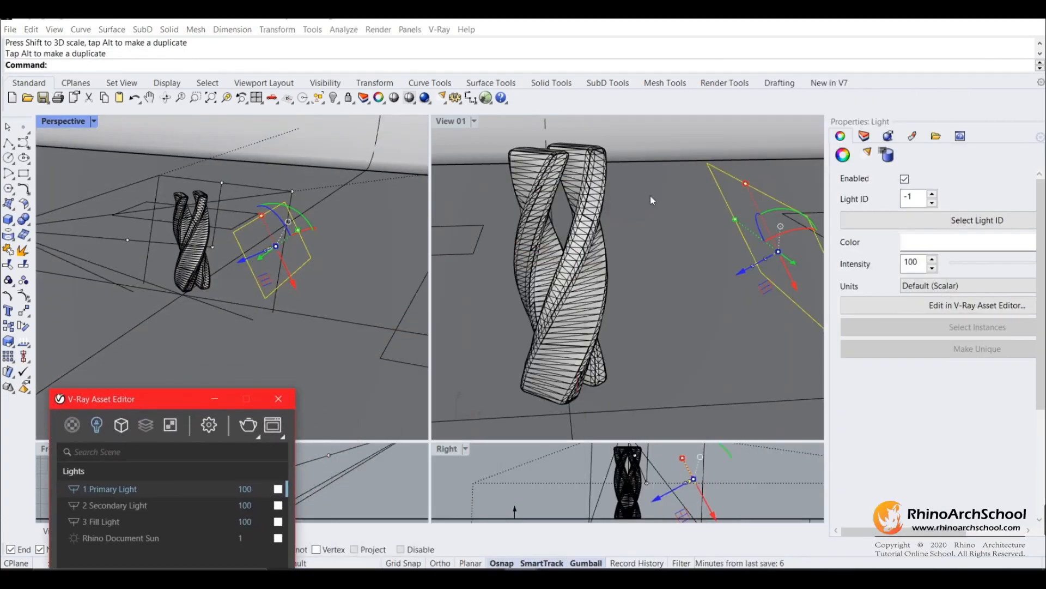
double_click(455, 122)
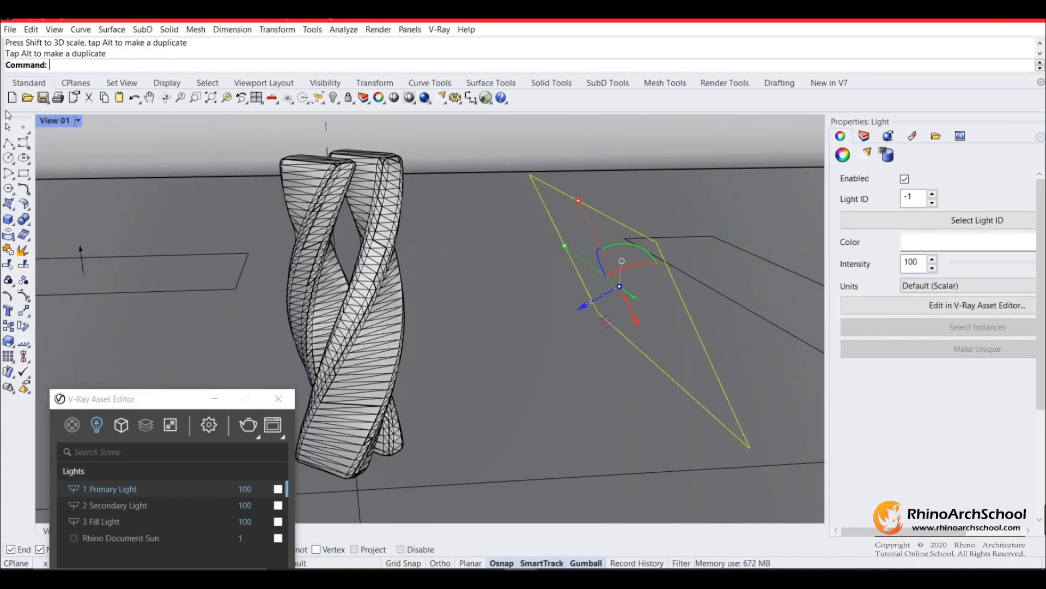
double_click(56, 120)
right_click_drag(206, 254, 264, 252)
left_click_drag(264, 252, 343, 218)
double_click(446, 121)
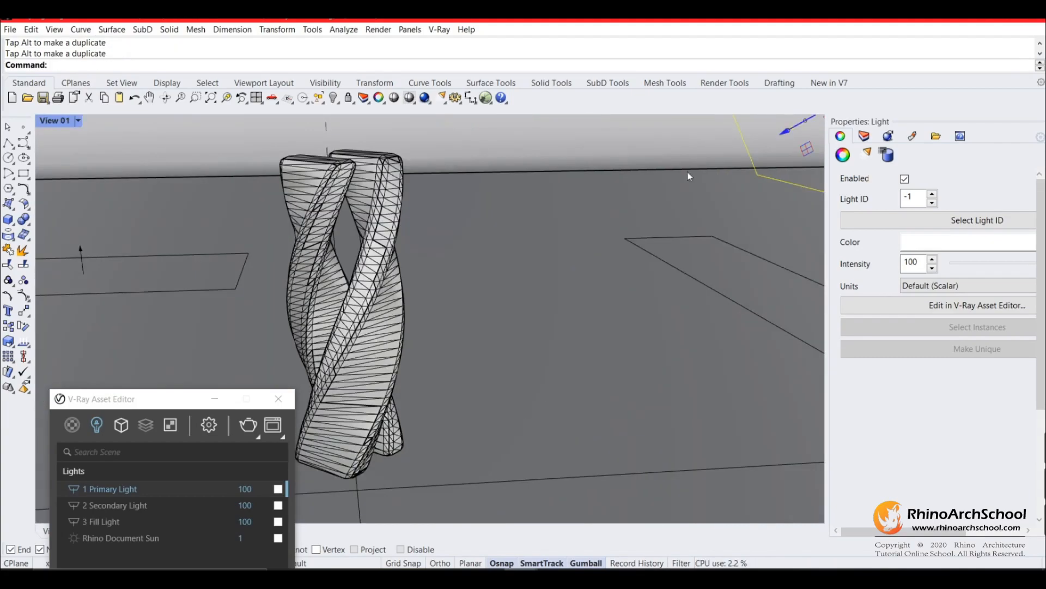
double_click(60, 121)
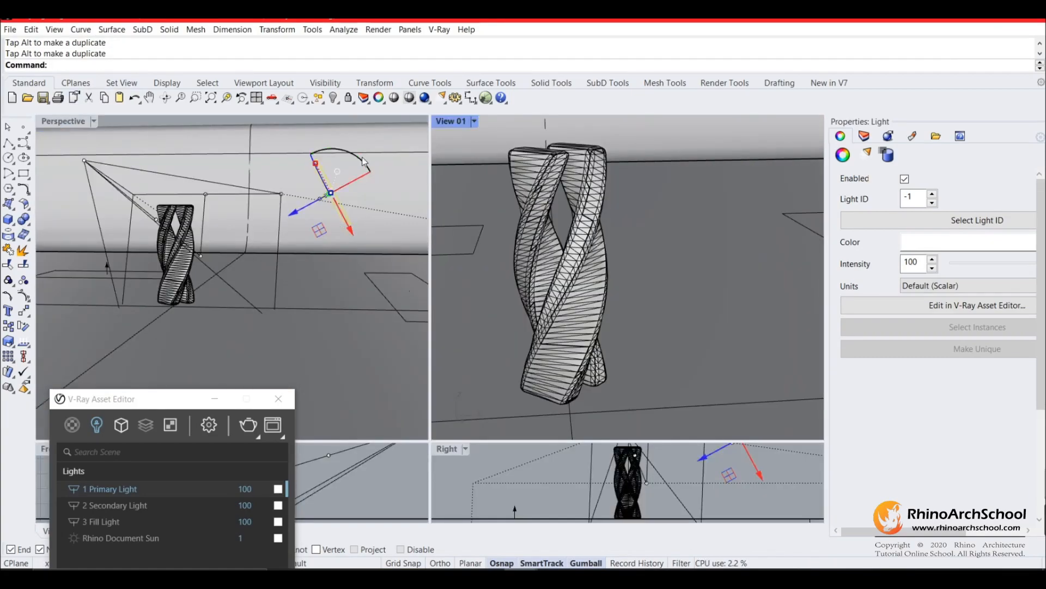
left_click_drag(305, 213, 336, 196)
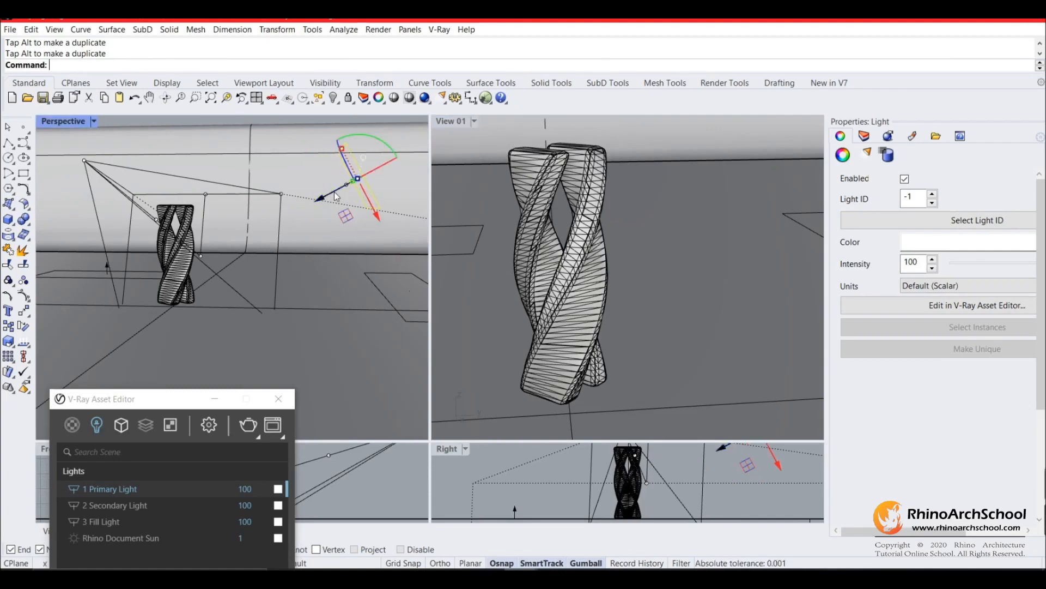
Check the View 01 framing, then turn the secondary light a quarter turn in plan and shift it sideways in the Perspective viewport
left_click(444, 123)
double_click(443, 123)
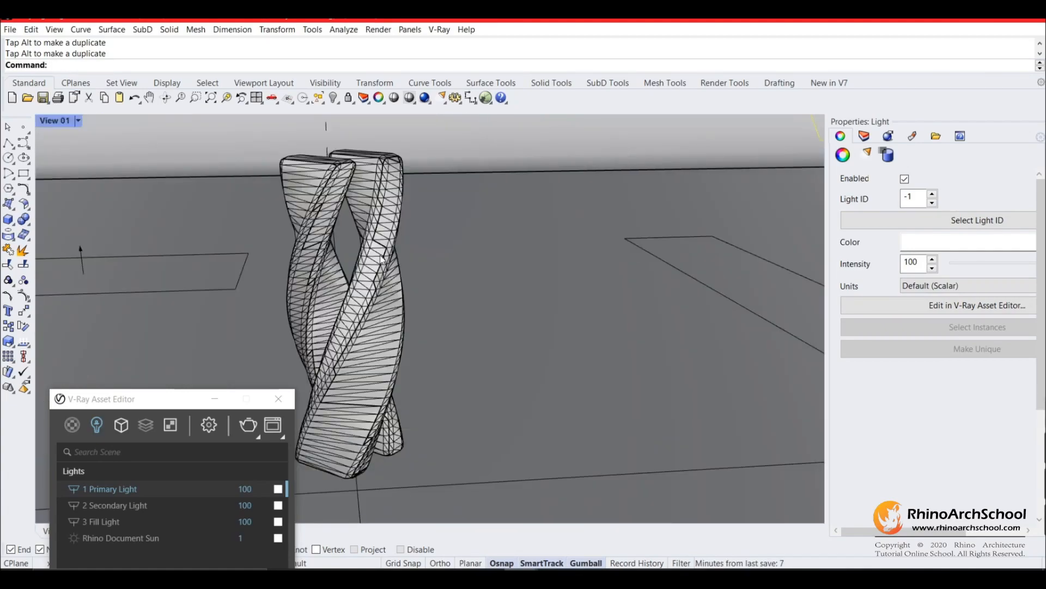
double_click(62, 121)
right_click_drag(250, 251, 246, 297)
left_click(236, 255)
left_click(234, 250)
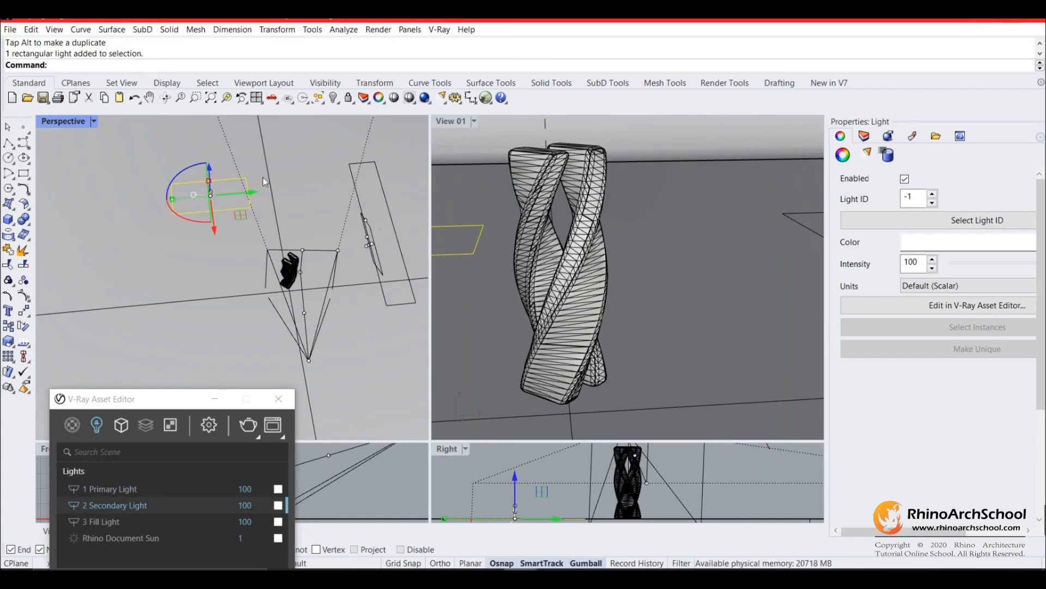
right_click_drag(182, 172, 142, 252)
left_click_drag(142, 243, 292, 327)
left_click_drag(210, 352, 193, 298)
right_click_drag(191, 299, 157, 159)
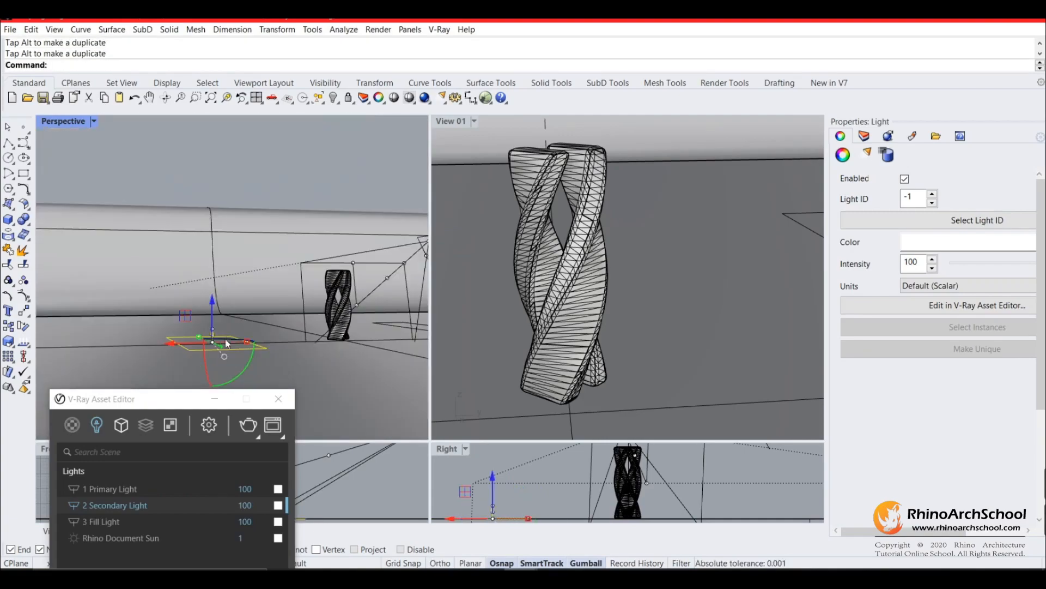
Stand the secondary light upright facing the column, raise it above the floor, and tilt it slightly downward
right_click_drag(227, 341, 199, 333)
left_click_drag(247, 361, 197, 377)
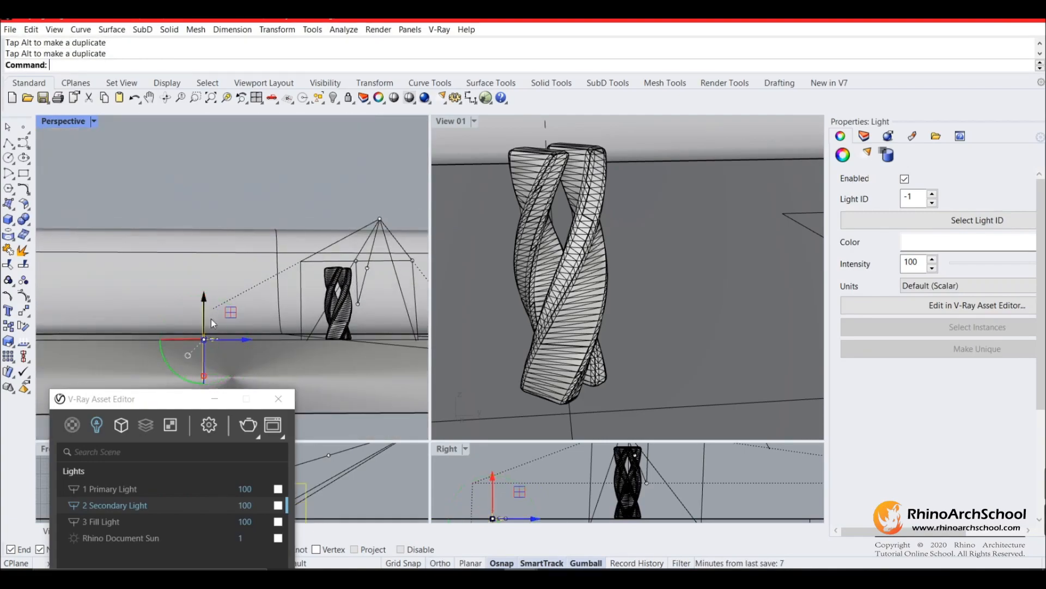
left_click_drag(210, 305, 211, 204)
left_click_drag(192, 284, 179, 276)
Move the secondary light closer to the column and lower it slightly, checking the camera framing in View 01
right_click_drag(179, 276, 175, 332)
left_click(175, 332)
left_click(206, 267)
left_click_drag(242, 266, 306, 267)
right_click_drag(305, 267, 306, 250)
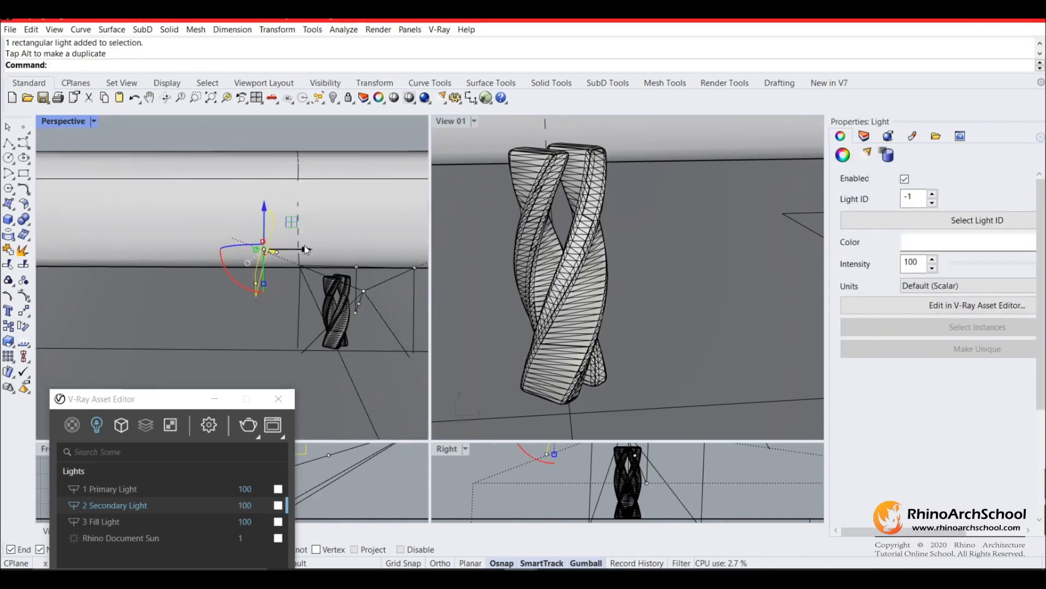
left_click_drag(264, 207, 265, 239)
right_click_drag(295, 278, 298, 261)
left_click_drag(299, 274, 283, 282)
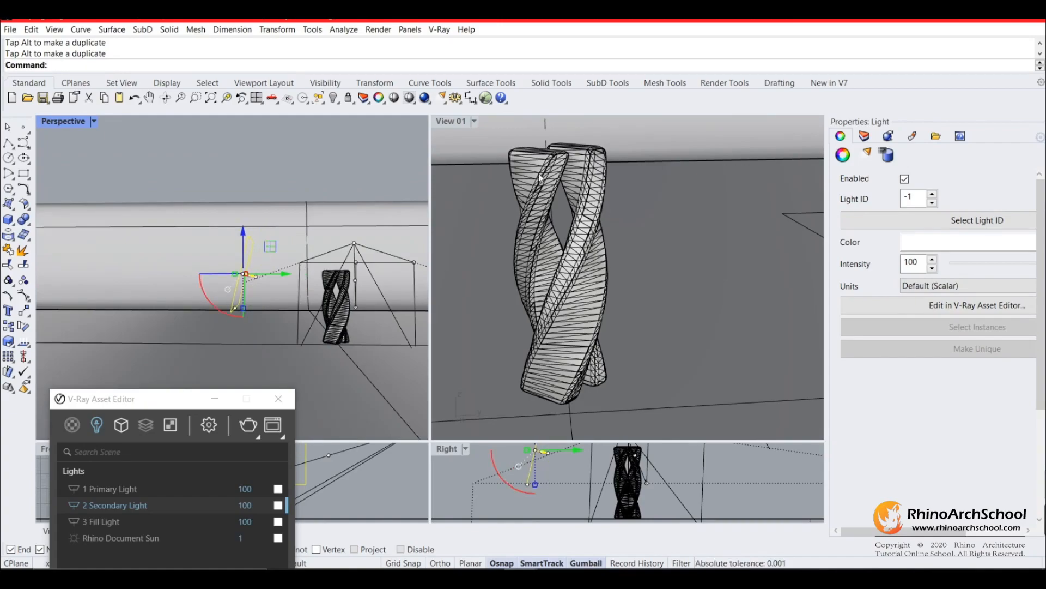
double_click(455, 124)
double_click(67, 123)
Reposition and resize the fill light and raise it high above the floor, facing downward
right_click_drag(261, 284, 387, 293)
left_click(218, 181)
left_click(211, 179)
right_click_drag(158, 211, 302, 281, "shift")
left_click_drag(352, 267, 343, 240, "shift")
right_click_drag(395, 244, 343, 240, "shift")
left_click_drag(343, 259, 201, 321)
right_click_drag(248, 317, 255, 268)
left_click_drag(263, 337, 253, 337)
right_click_drag(214, 311, 218, 273)
left_click_drag(218, 305, 225, 223)
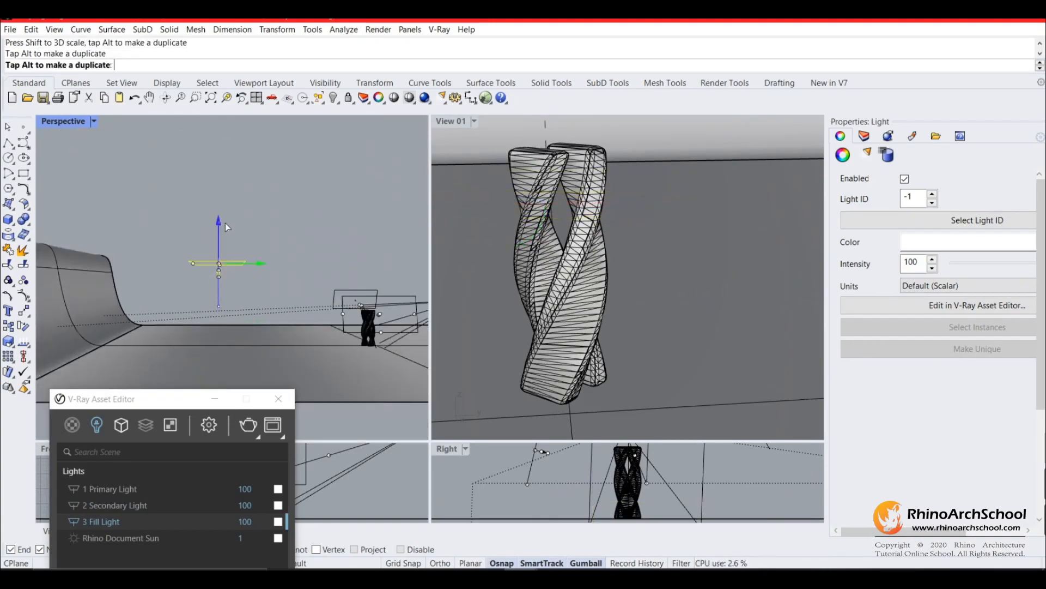
left_click_drag(195, 296, 185, 296)
Inspect the light arrangement around the column and scale down the secondary light along its height
left_click(348, 260)
right_click_drag(347, 260, 175, 249)
scroll(218, 322, "up", 4)
right_click_drag(218, 321, 230, 322)
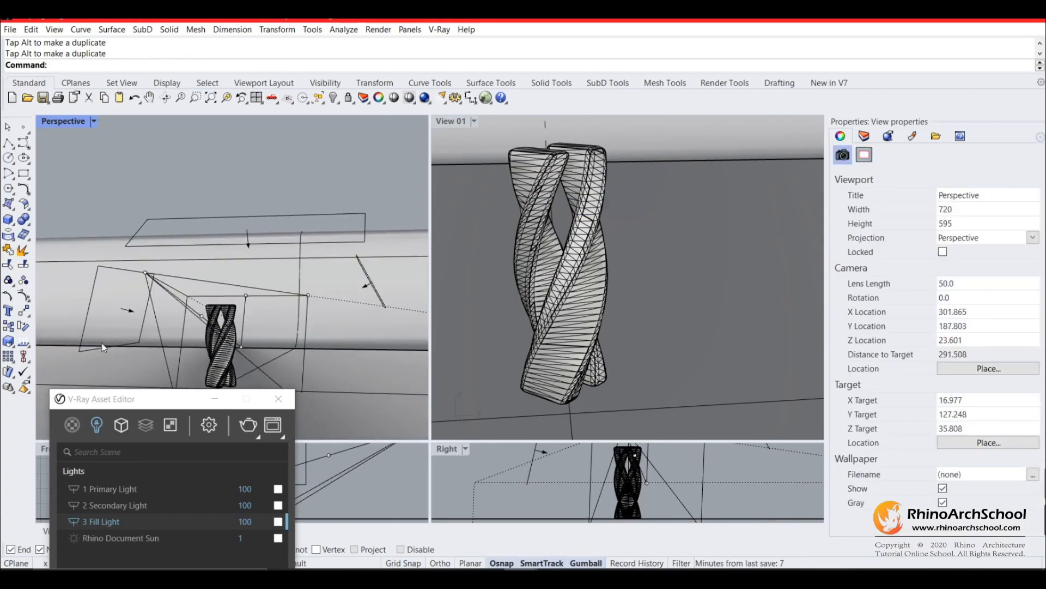
left_click(115, 336)
left_click_drag(124, 338, 144, 281)
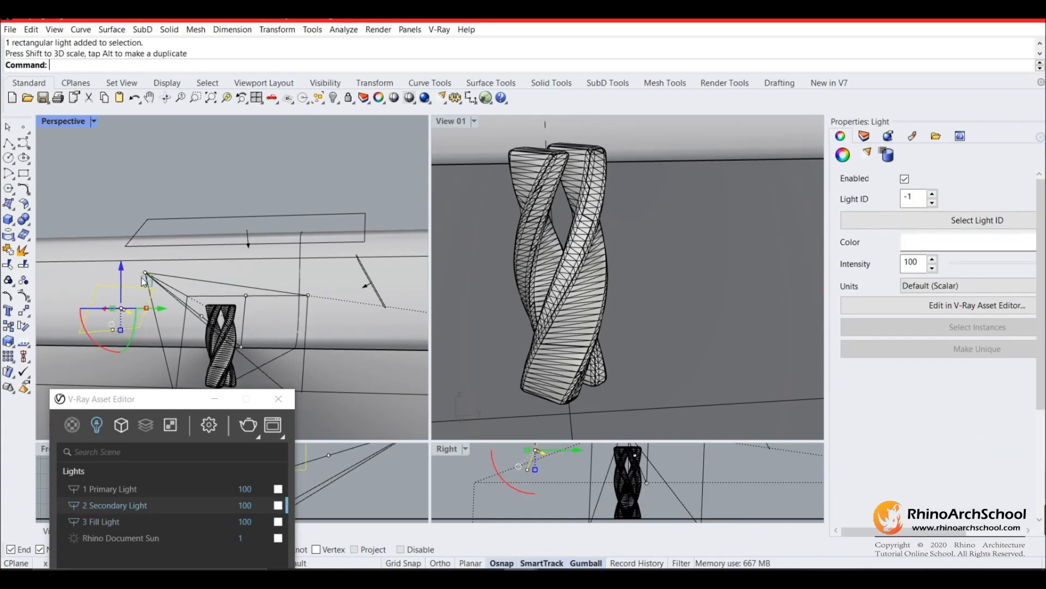
left_click(183, 179)
right_click_drag(183, 180, 204, 190)
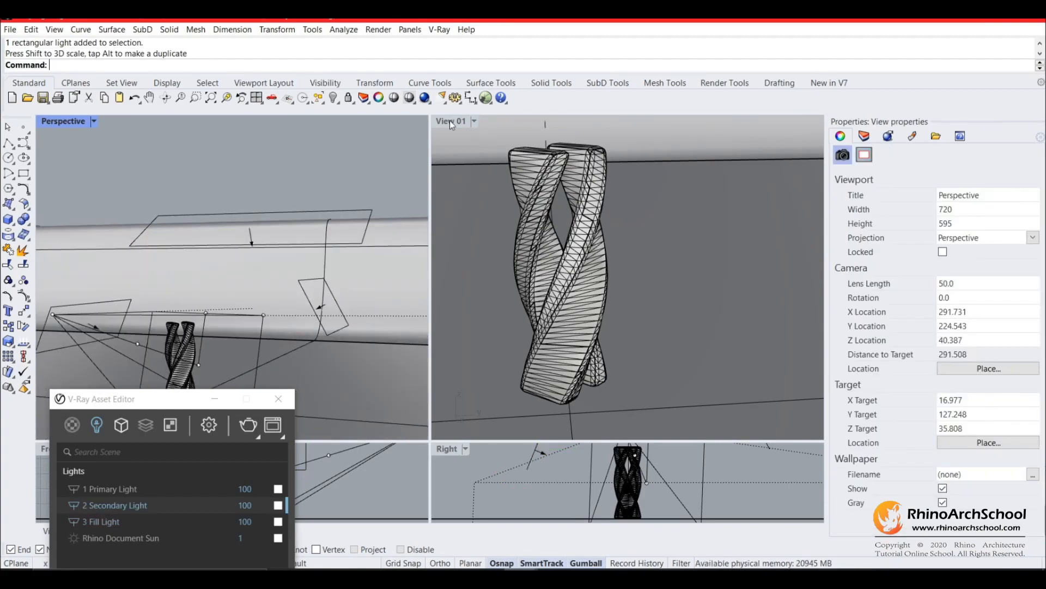
Maximize View 01 and set the intensities of the secondary and fill lights to 0
double_click(444, 124)
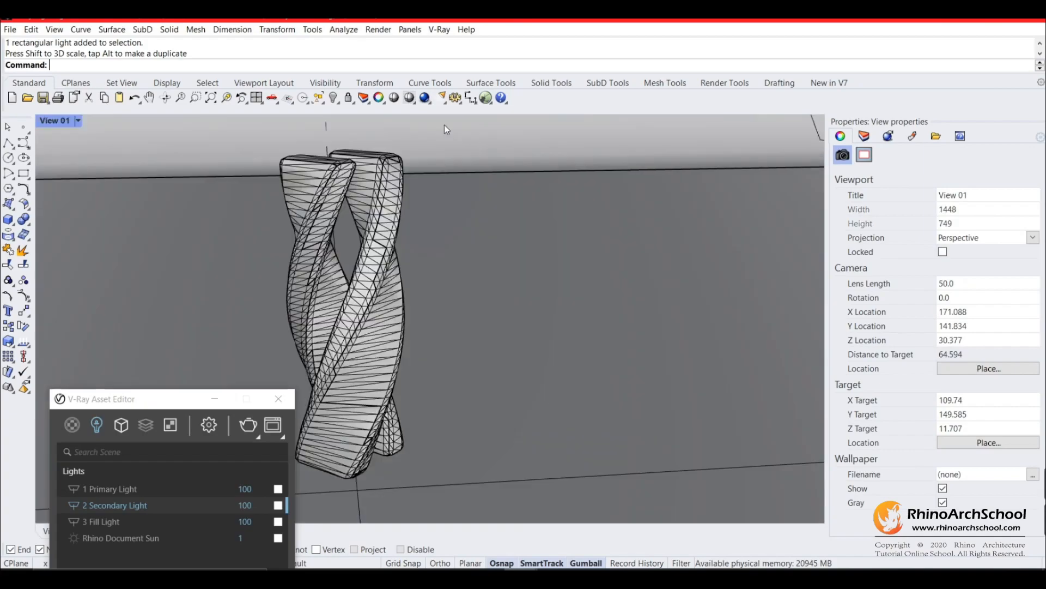
left_click_drag(156, 398, 649, 97)
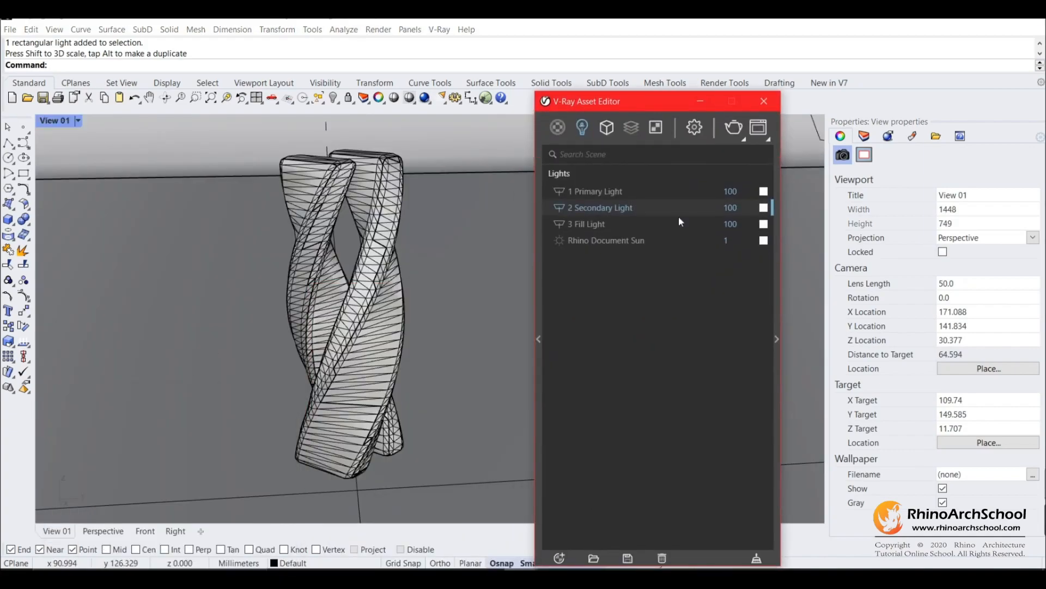
type("0")
double_click(726, 223)
type("0")
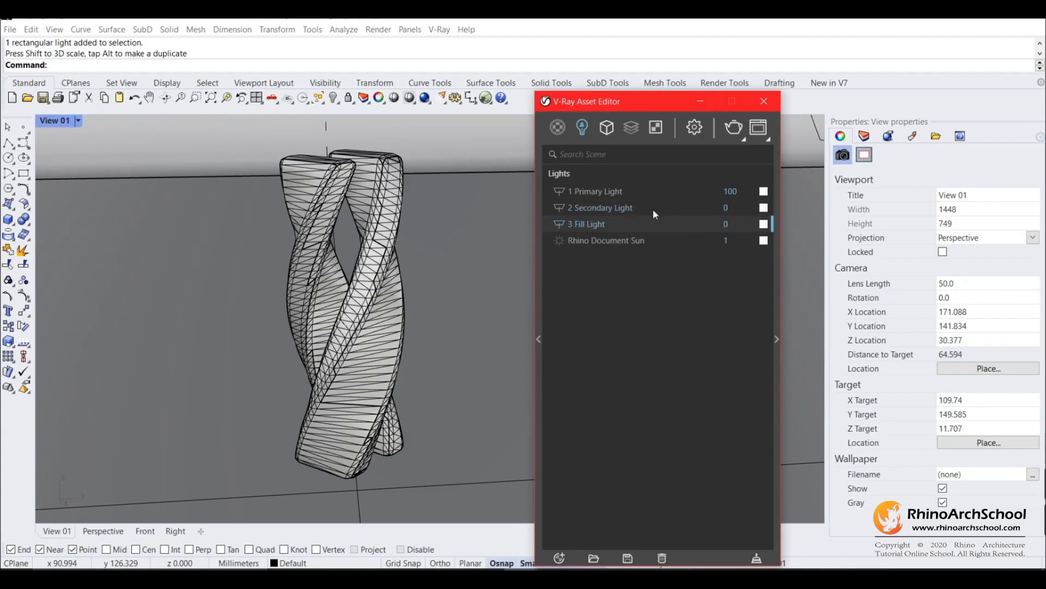
Turn on interactive rendering in the V-Ray render settings and start rendering View 01
left_click(694, 128)
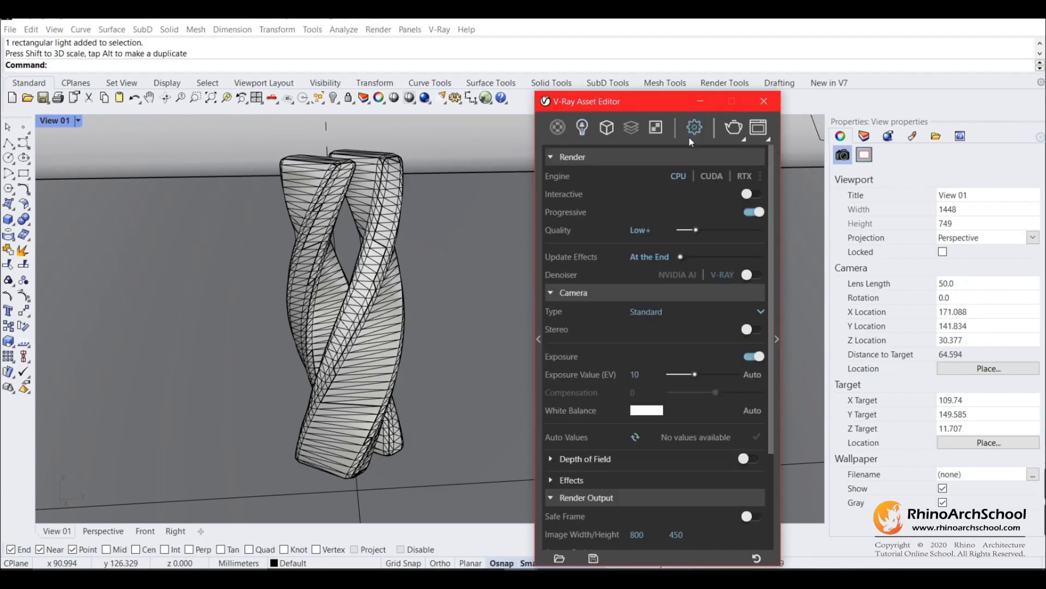
left_click(752, 195)
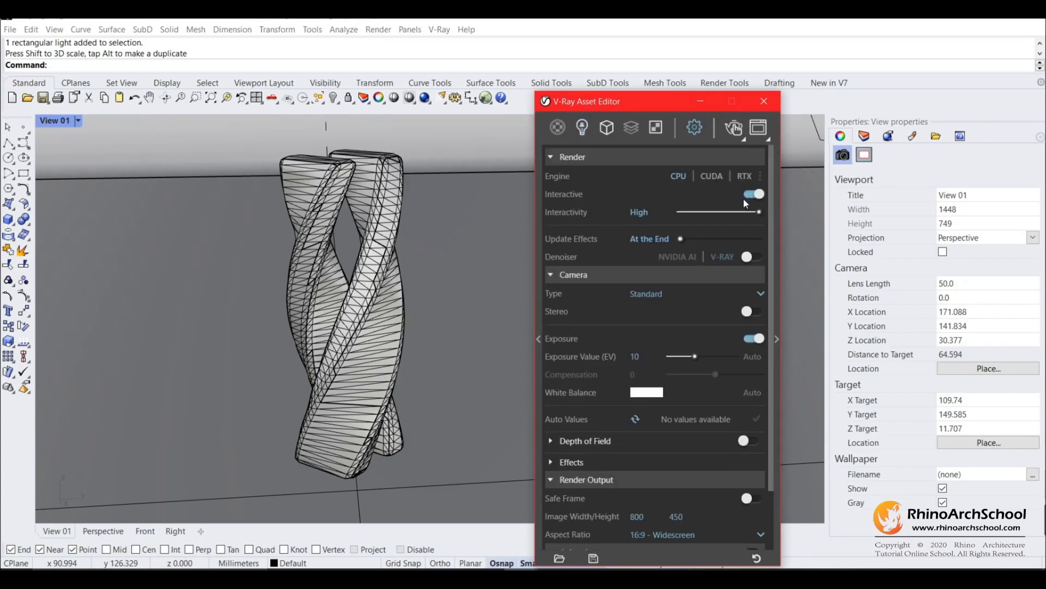
left_click(734, 129)
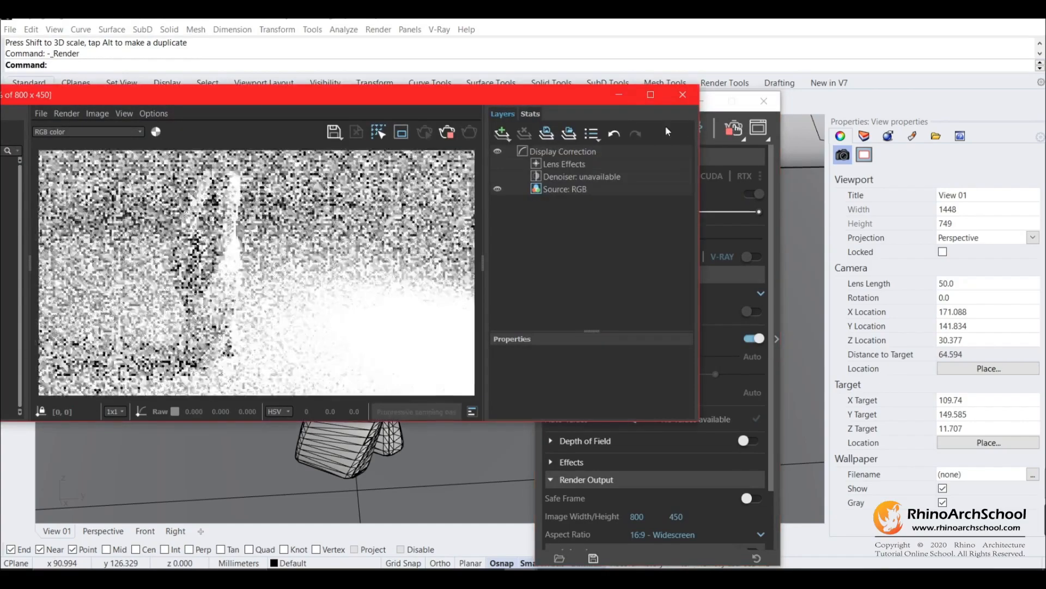
Place the Asset Editor beside the render and set the camera exposure value to 13, then to 12
left_click(718, 111)
left_click_drag(630, 101, 810, 49)
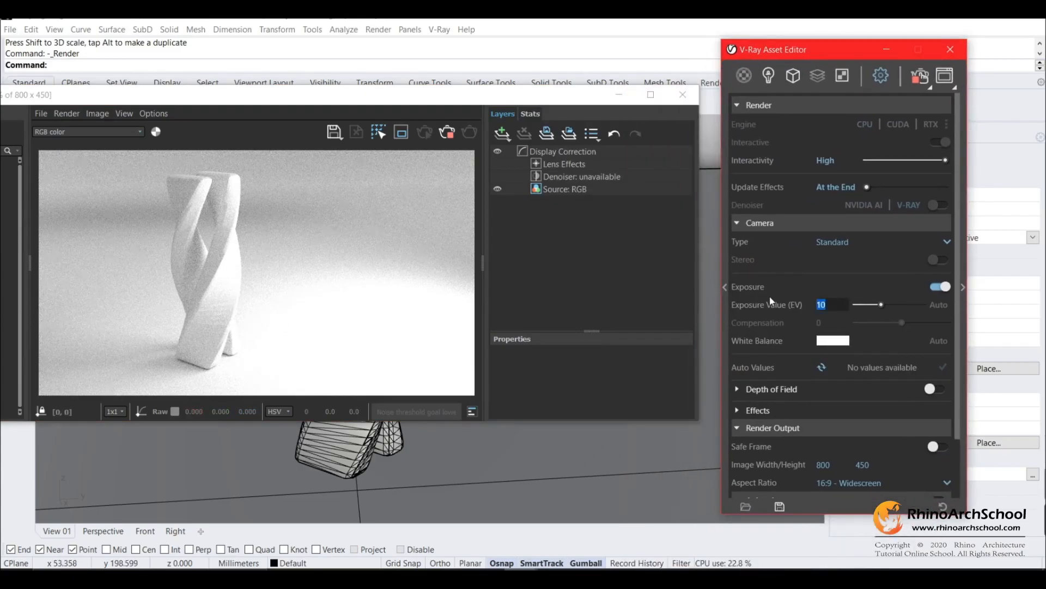
type("13")
key("Return")
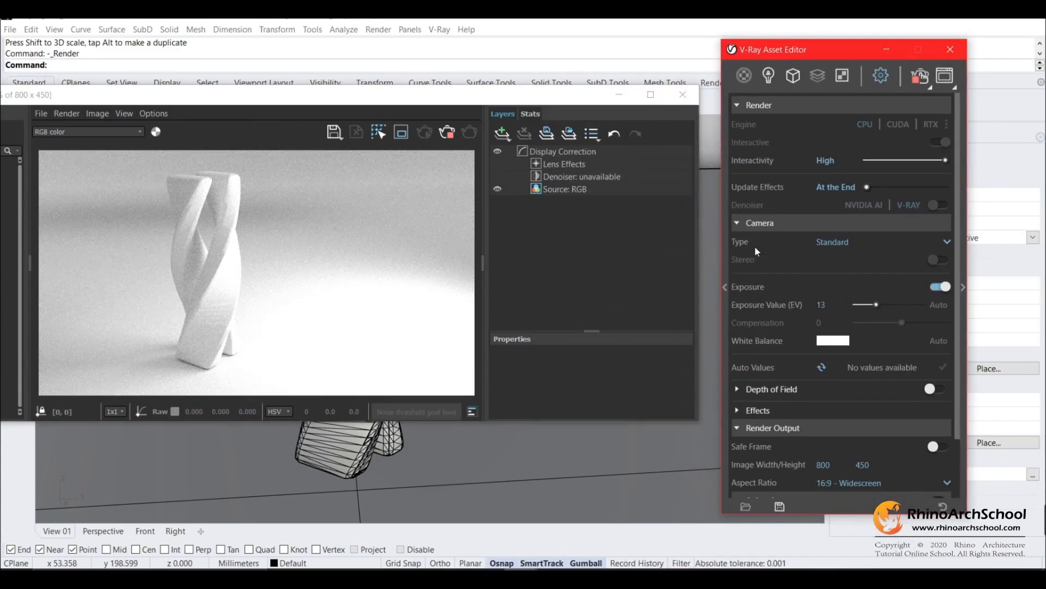
type("1")
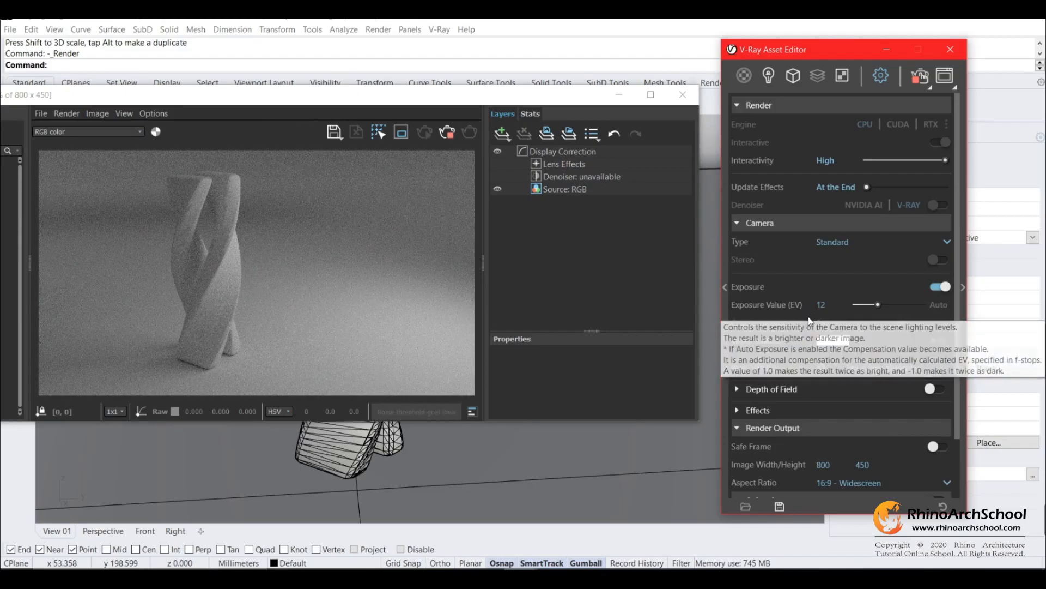
Raise the primary light's intensity to 150, then to 200, while watching the interactive render
left_click(769, 76)
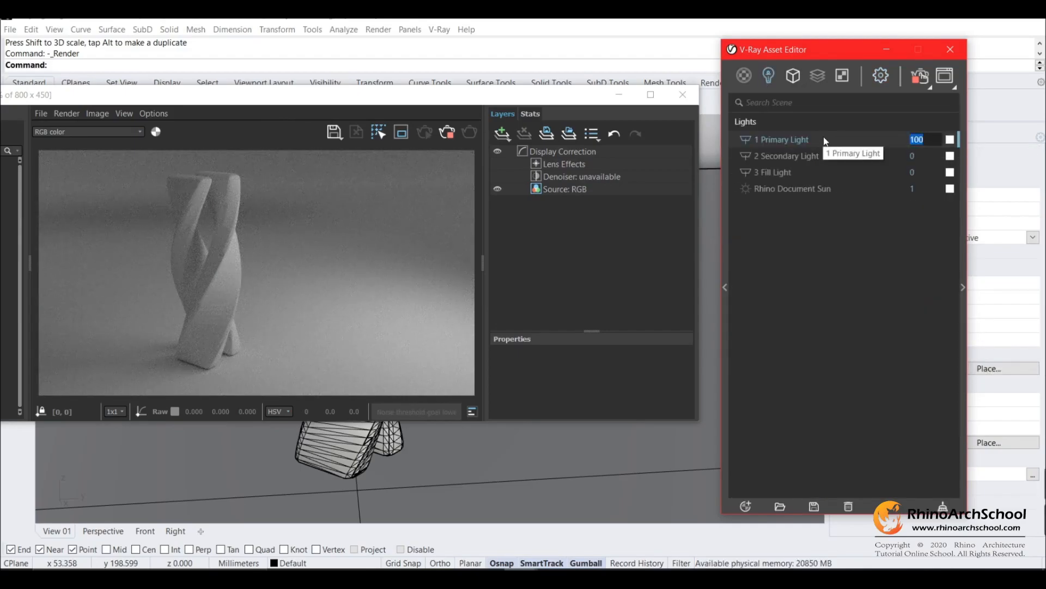
type("150")
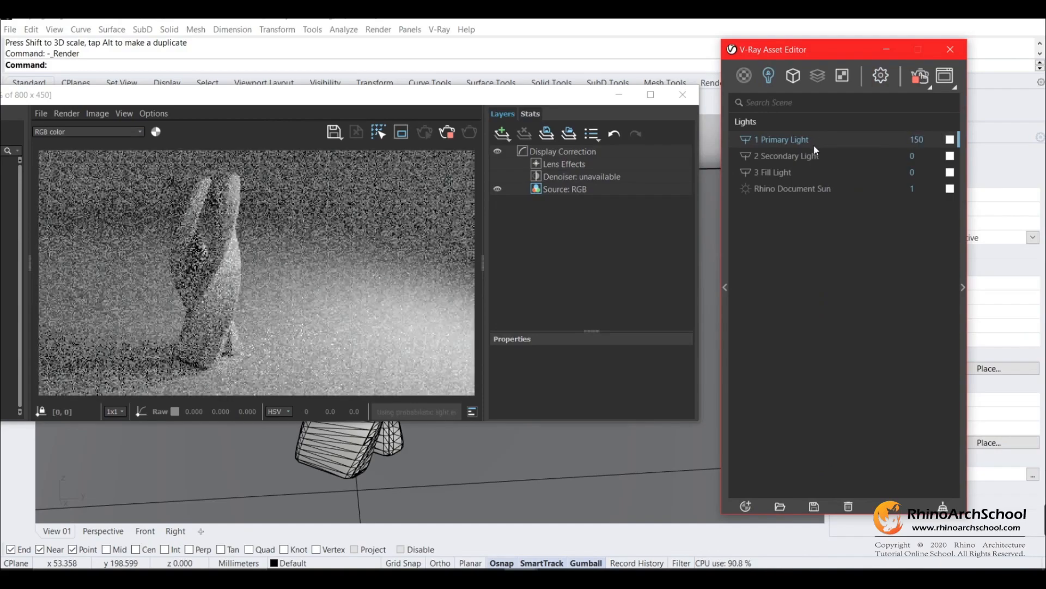
key("Return")
type("200")
key("Return")
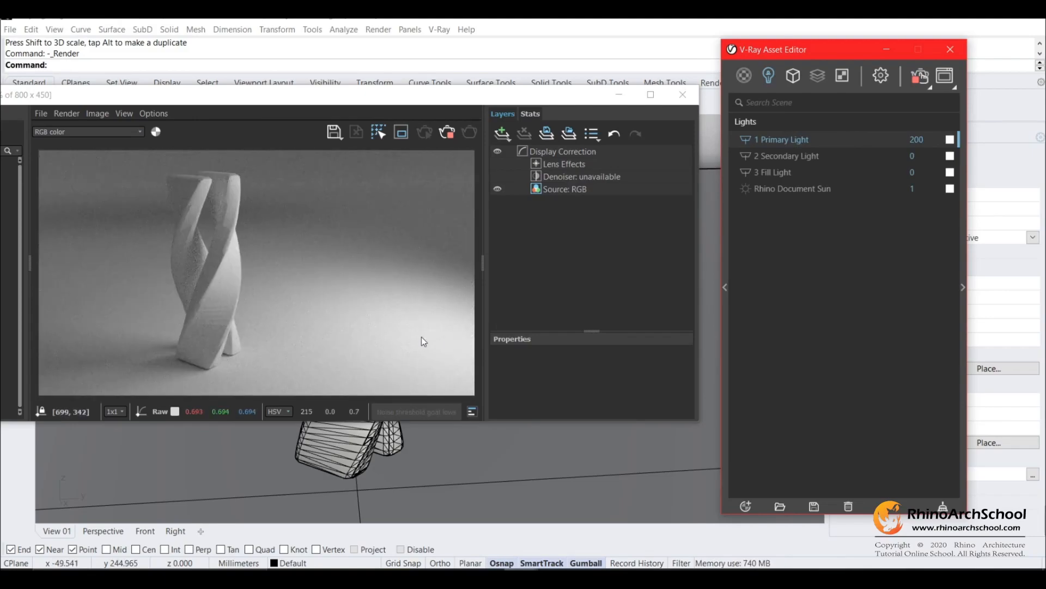
Move the primary light farther back from the column and raise it slightly in Perspective, checking the result in the frame buffer
left_click_drag(410, 96, 997, 181)
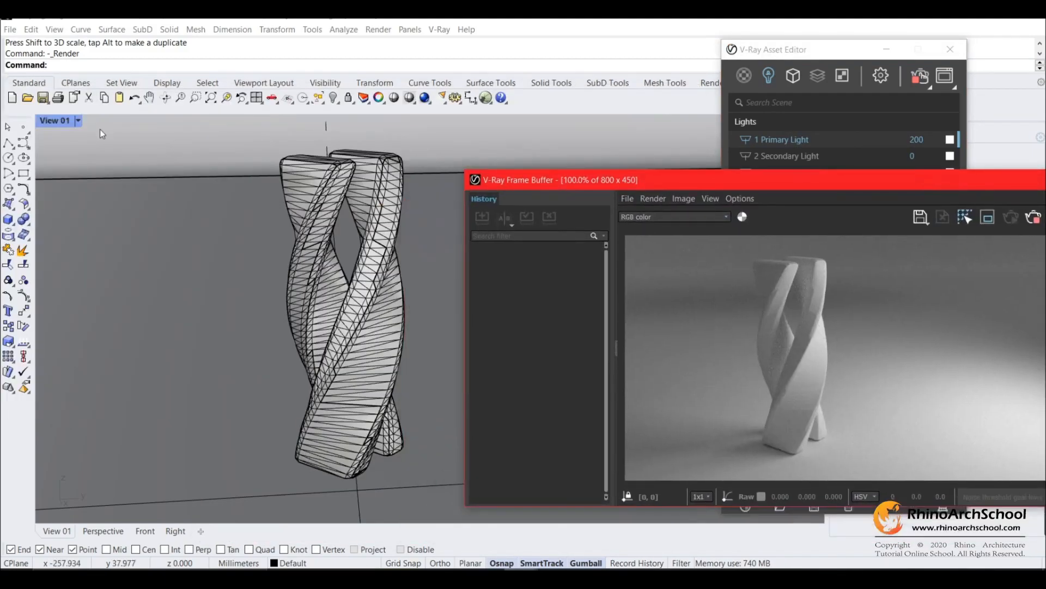
left_click(61, 125)
double_click(63, 129)
left_click(312, 311)
right_click_drag(313, 310, 358, 302)
left_click_drag(359, 301, 400, 273)
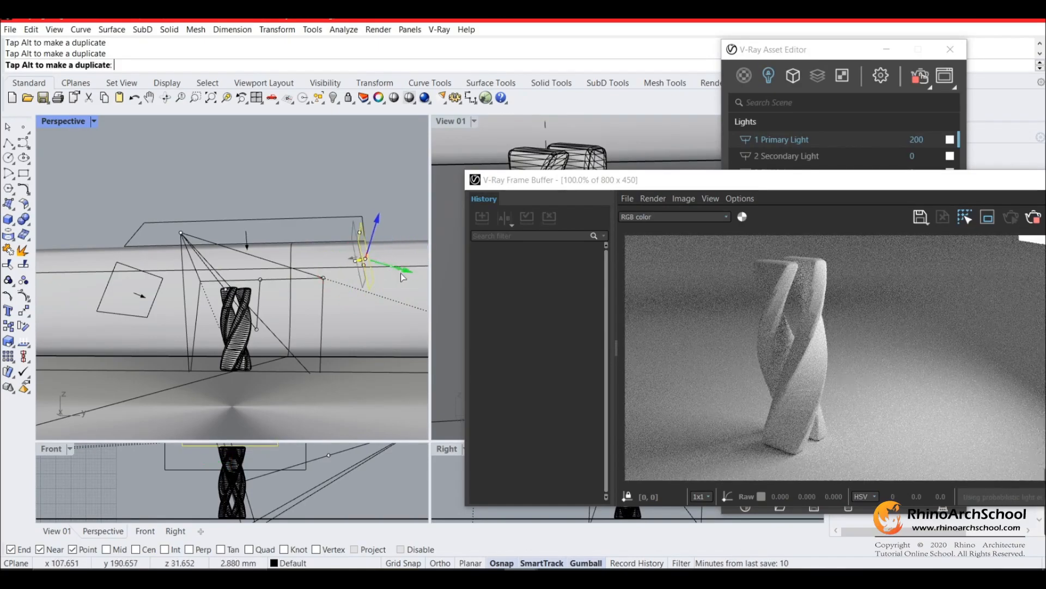
left_click_drag(670, 186, 360, 349)
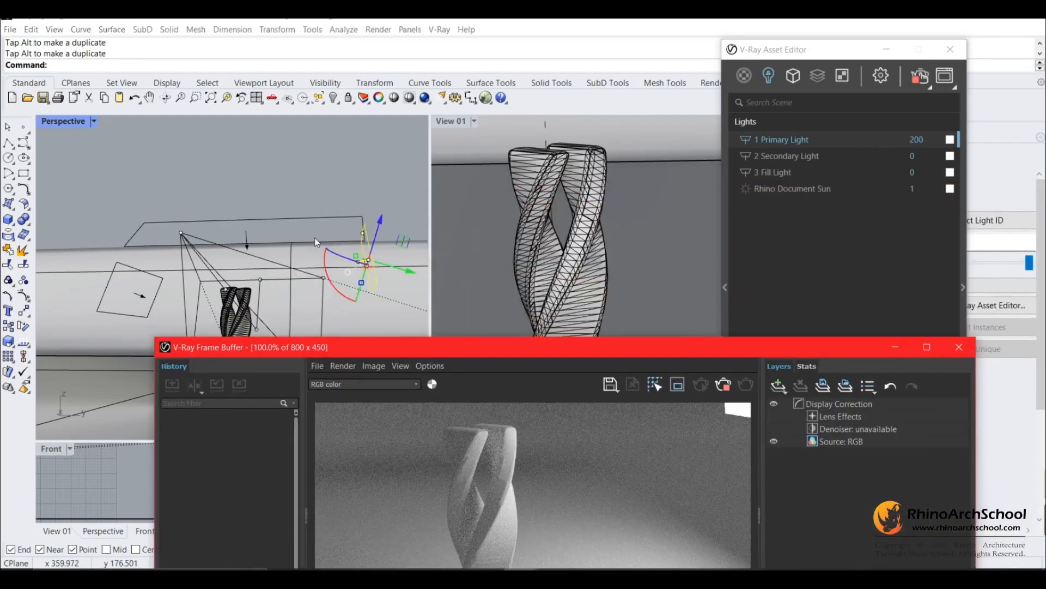
left_click(381, 218)
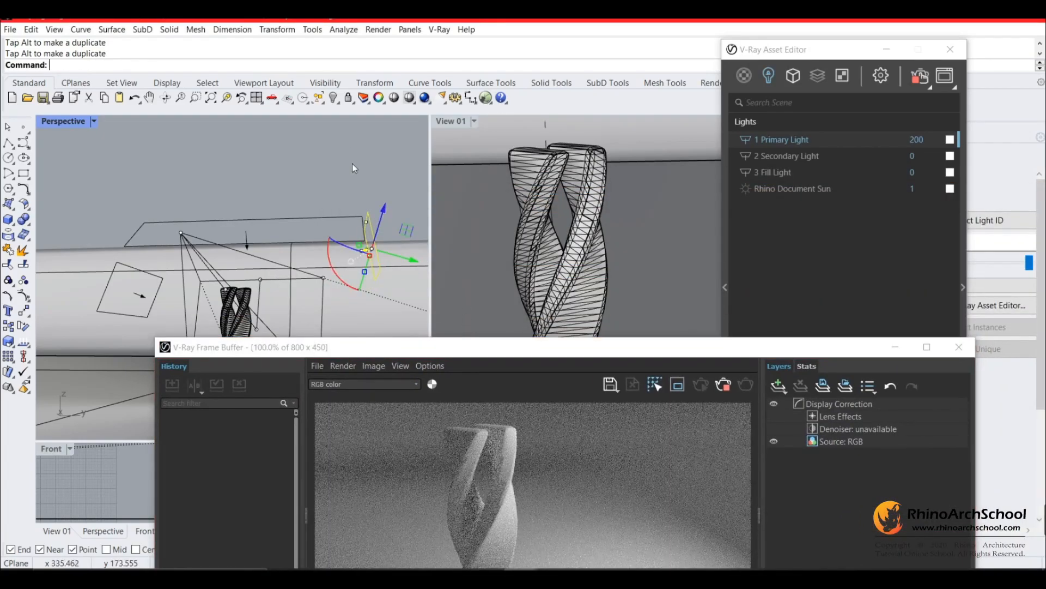
left_click(388, 301)
left_click_drag(418, 351, 346, 219)
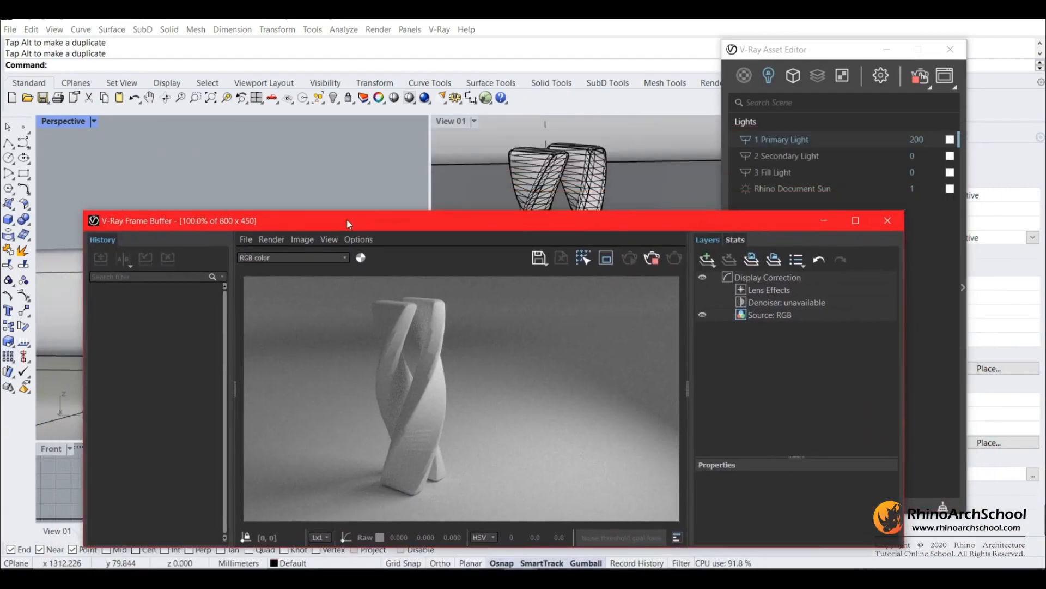
Set the secondary light's intensity to 100 and toggle that light off and on to compare its effect
left_click(920, 155)
type("100")
key("Return")
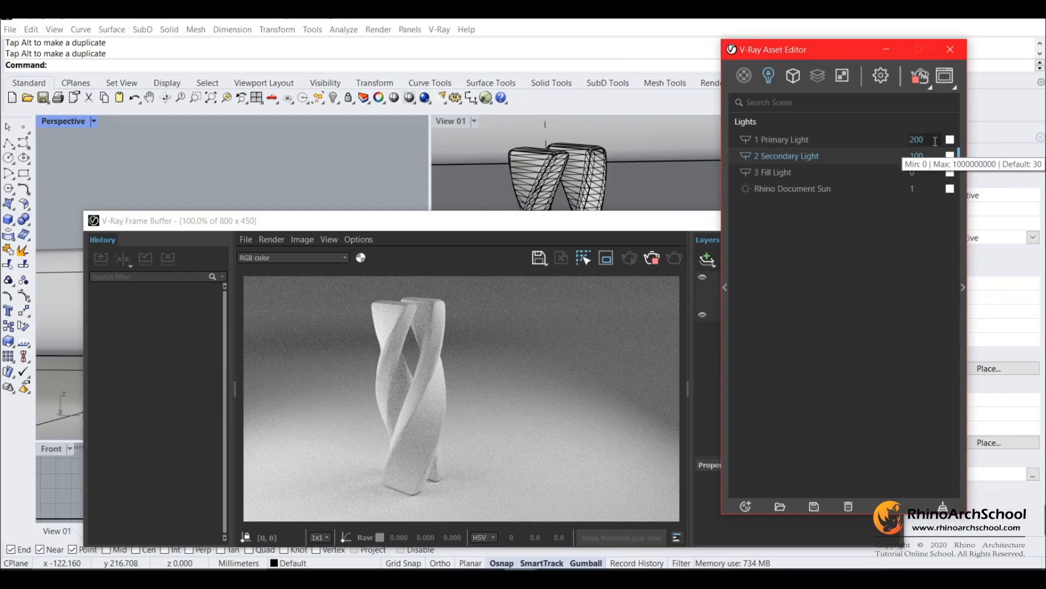
left_click(746, 158)
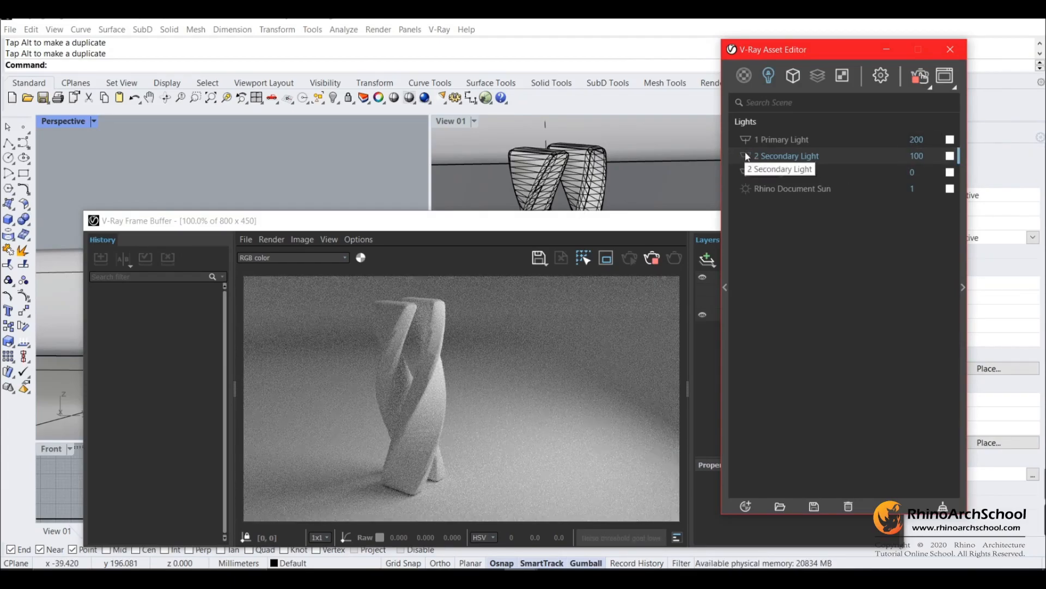
left_click(745, 159)
Disable the primary and fill lights to isolate the secondary light in the render
left_click(744, 140)
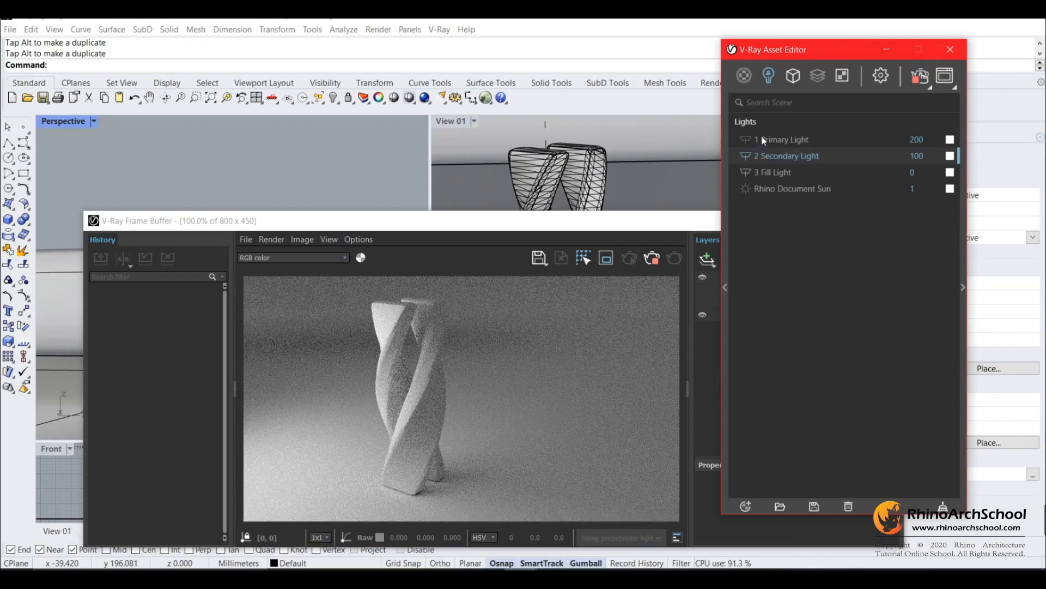
left_click(745, 139)
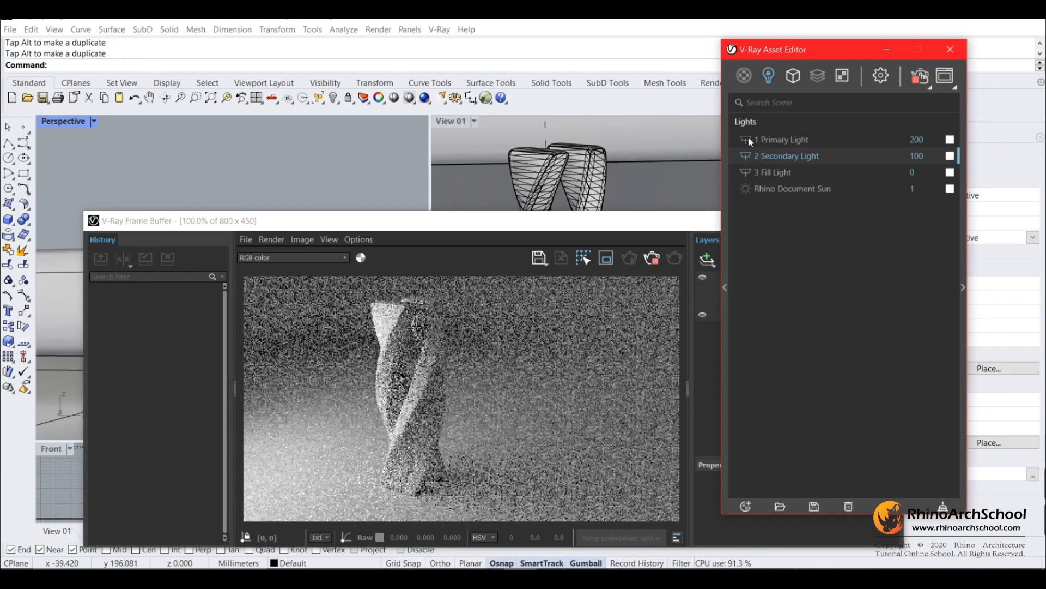
left_click(747, 139)
left_click(747, 138)
left_click(745, 170)
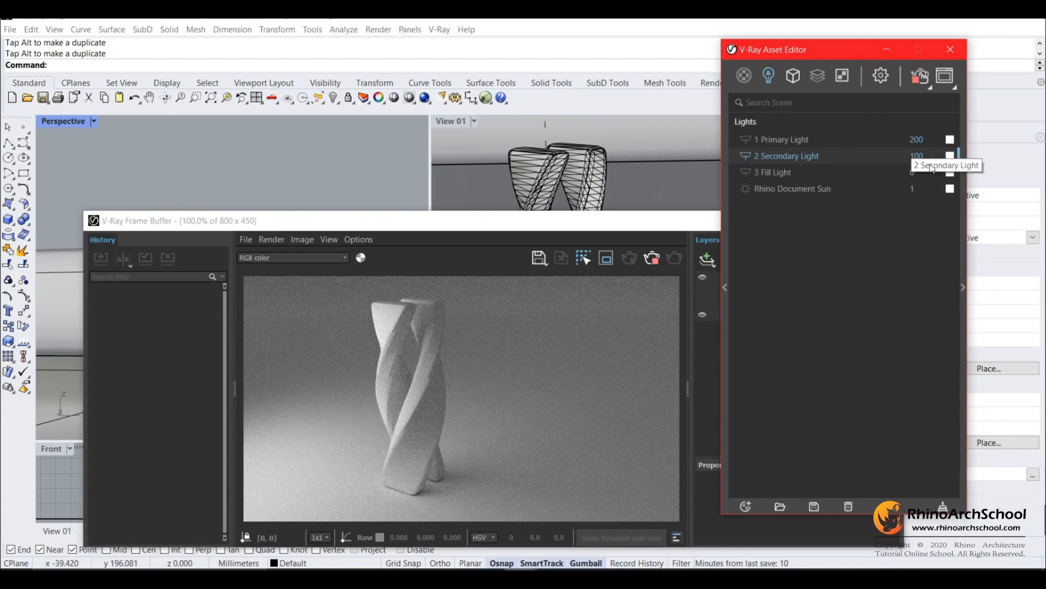
Set the secondary light's intensity to 50, then 20, and settle on 30 while watching the interactive render
type("50")
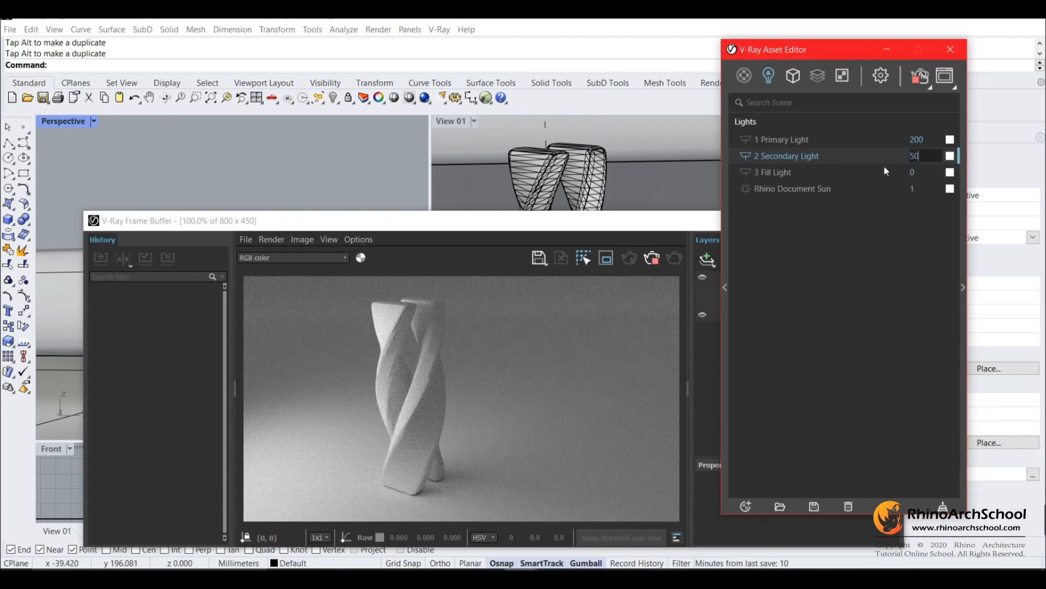
key("Return")
left_click_drag(927, 157, 882, 157)
type("2")
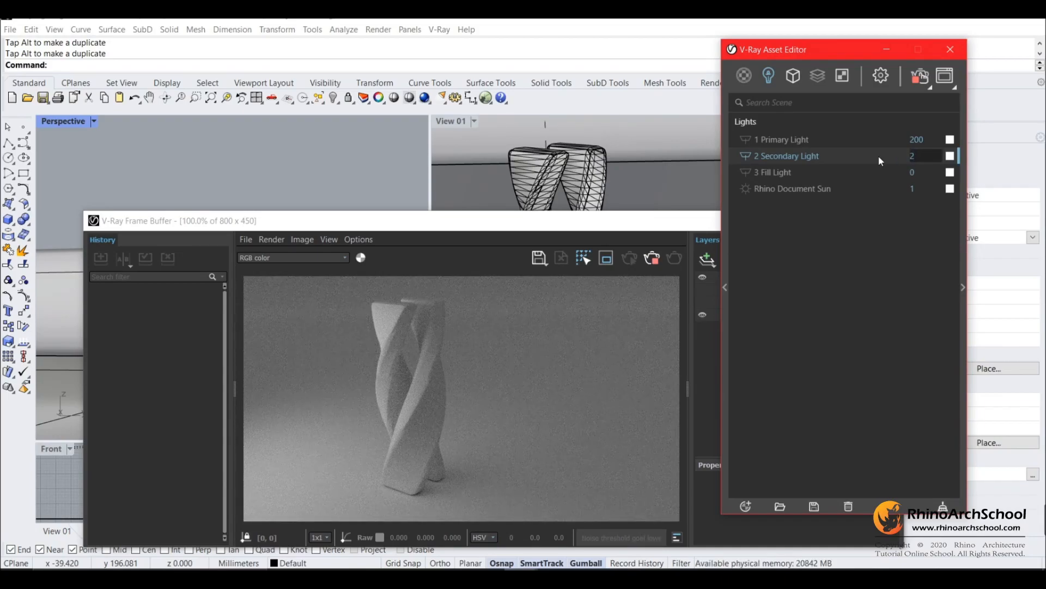
type("0")
key("Return")
left_click_drag(908, 158, 879, 152)
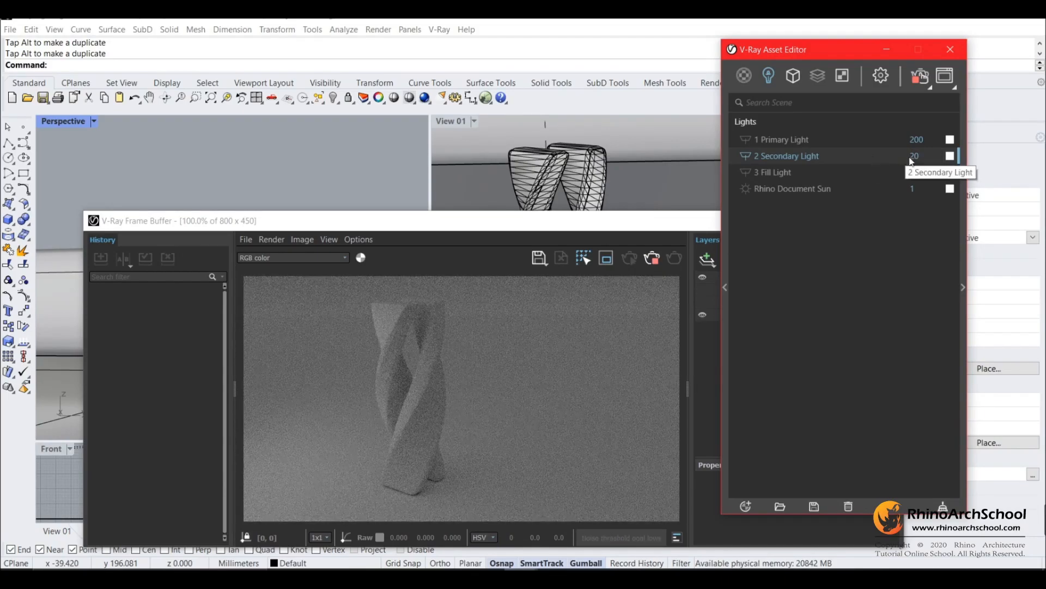
type("30")
key("Return")
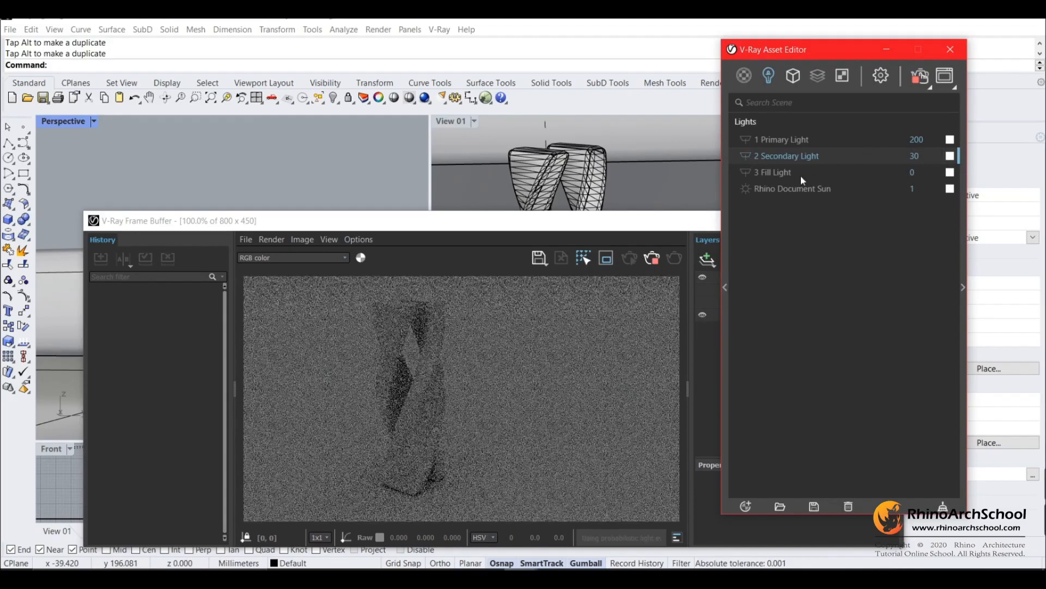
Isolate the fill light and set its intensity to 100 to judge its effect in the render
left_click(913, 172)
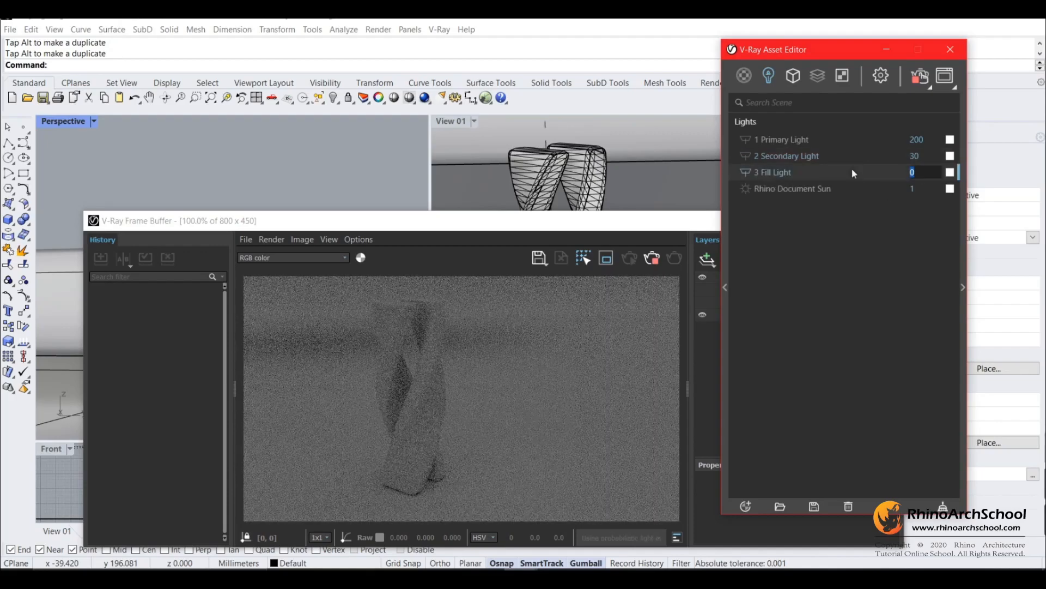
type("10")
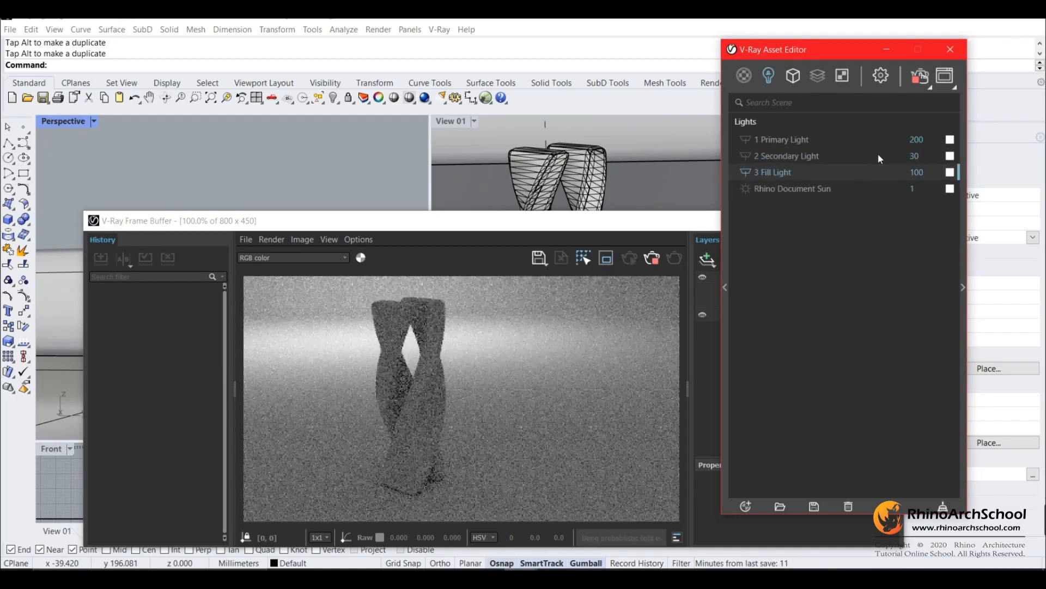
type("0")
key("Return")
Select the fill light in the Perspective view to examine its placement behind the column, then return to the render
left_click_drag(444, 220, 542, 369)
left_click(282, 218)
left_click_drag(256, 233, 384, 229)
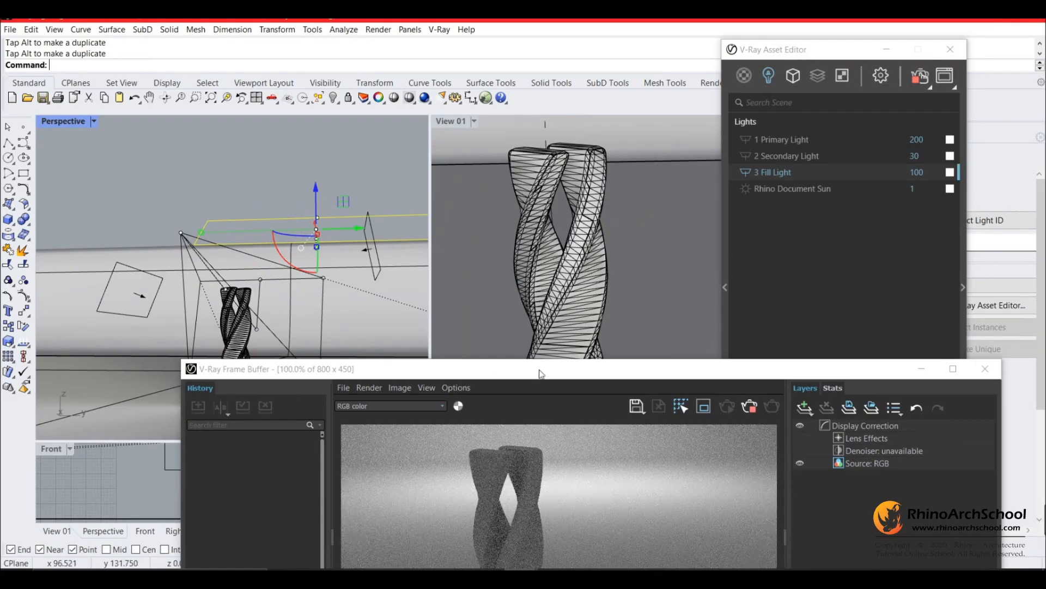
left_click_drag(541, 374, 400, 179)
Reduce the fill light's intensity to 20, then set it to 30
double_click(922, 172)
type("20")
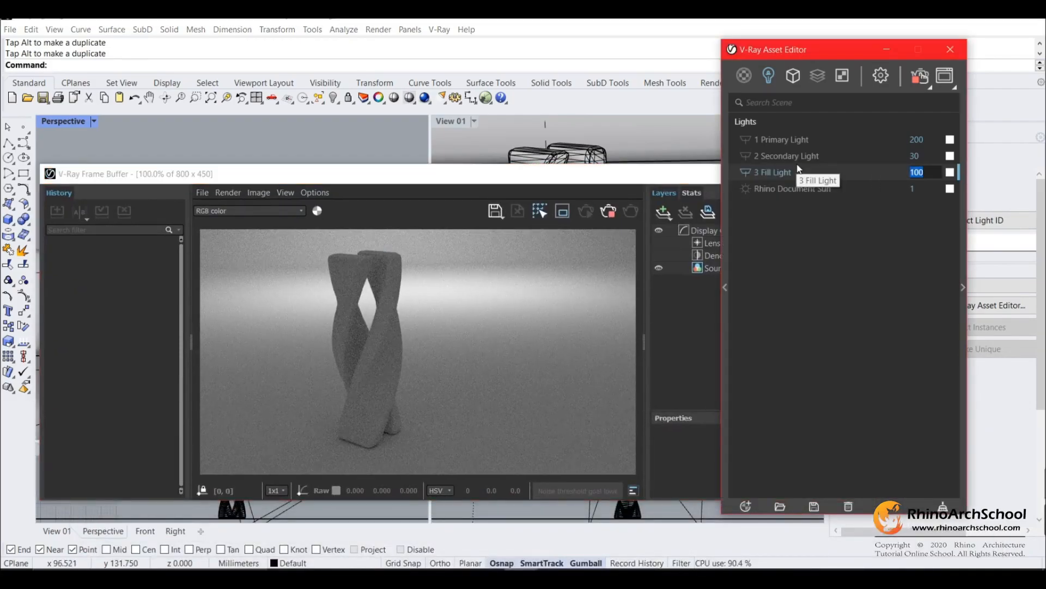
key("Return")
double_click(922, 172)
type("30")
key("Return")
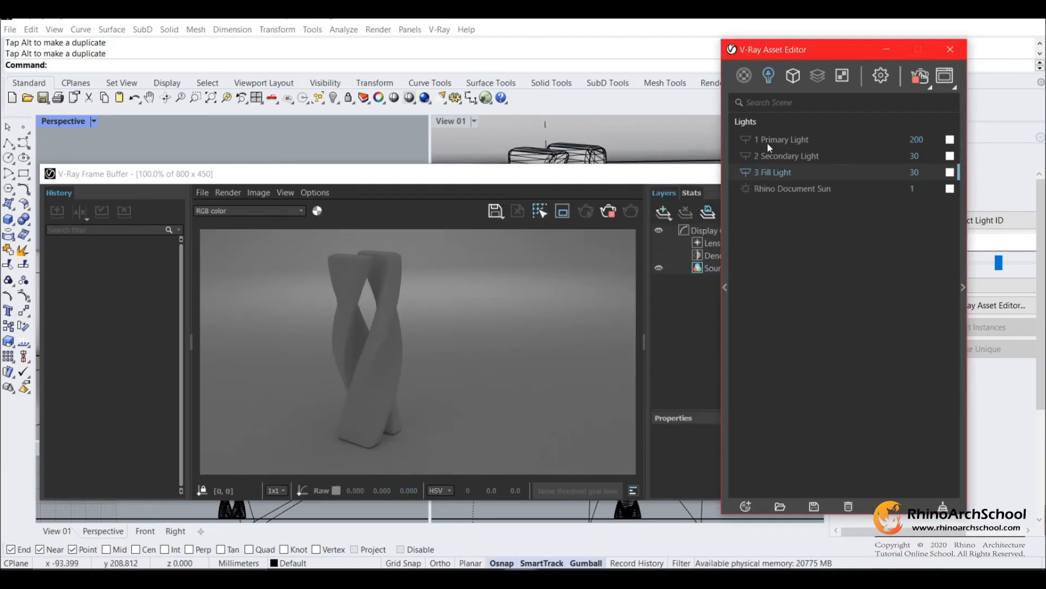
Turn the primary and secondary lights back on and set the camera's exposure value to 11, then 11.5
left_click(746, 138)
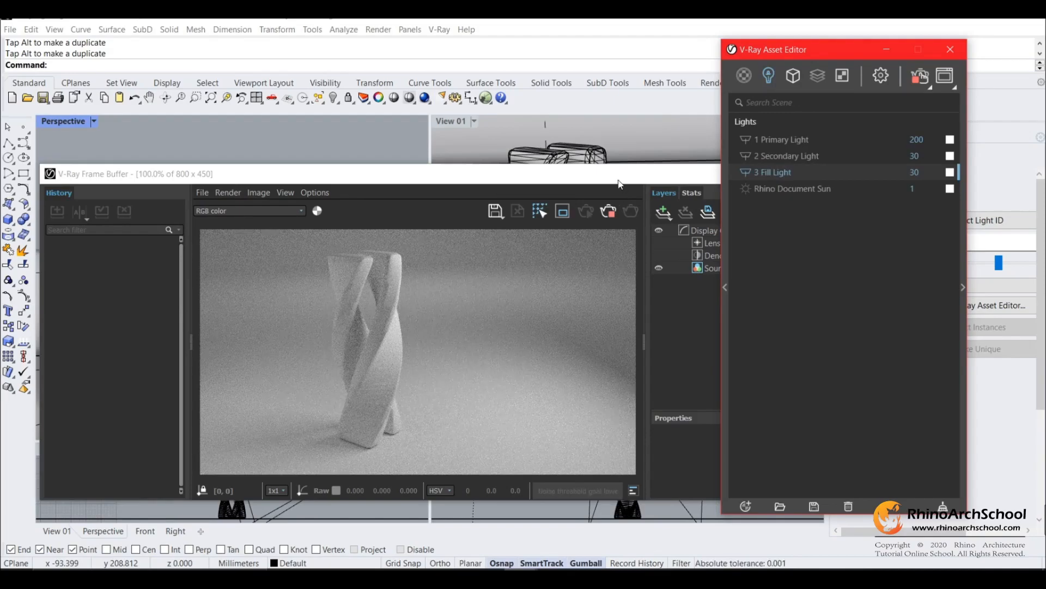
left_click_drag(625, 180, 584, 184)
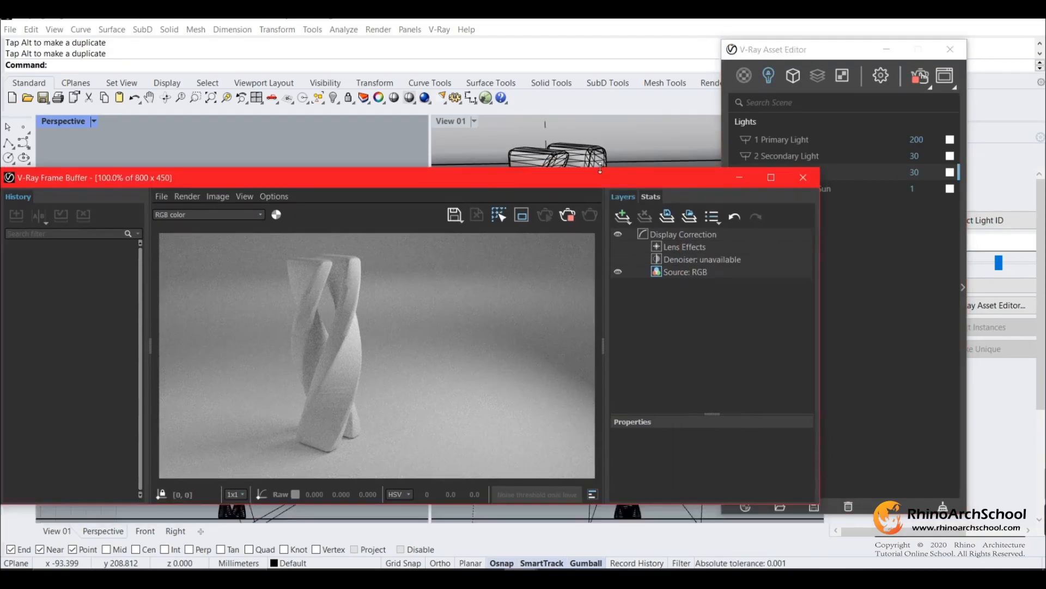
left_click(874, 78)
type("11")
key("Return")
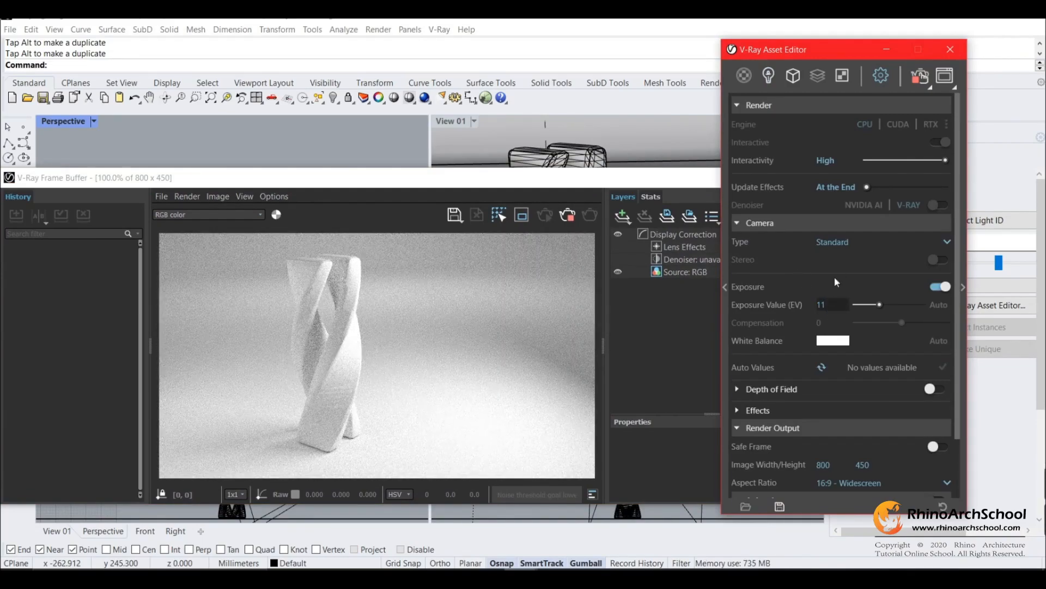
type(".5")
key("Return")
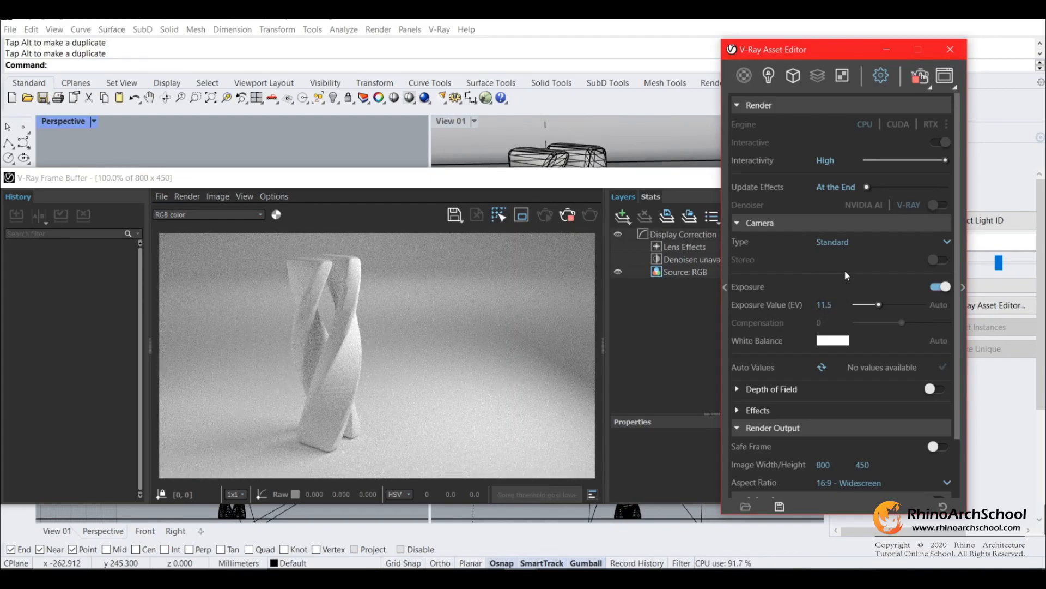
Open the primary light's detailed parameters and arrange the window so the render remains visible
left_click(768, 79)
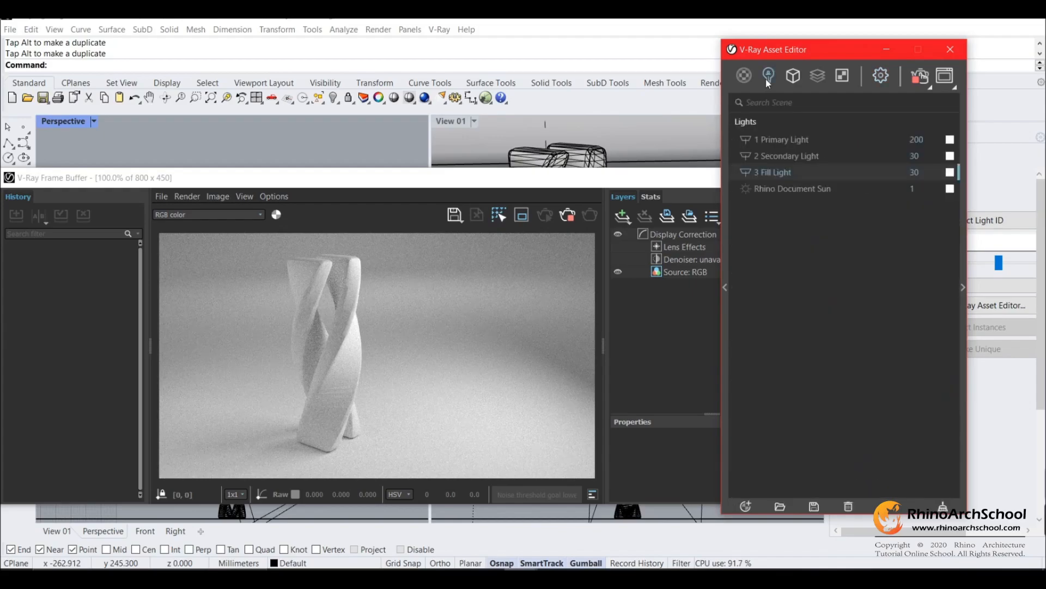
left_click(811, 141)
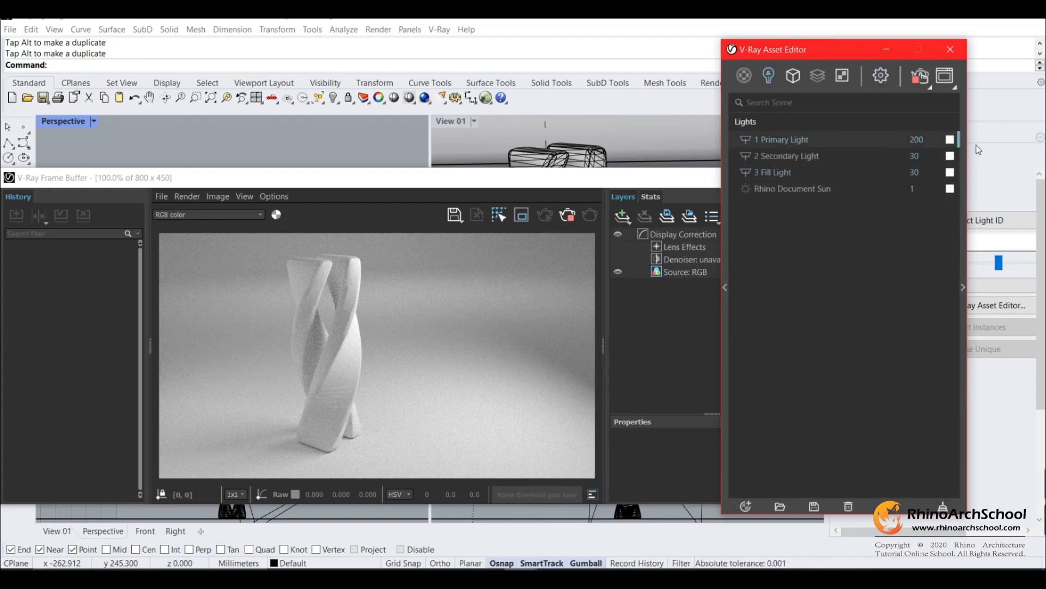
left_click(963, 149)
left_click_drag(888, 54, 749, 70)
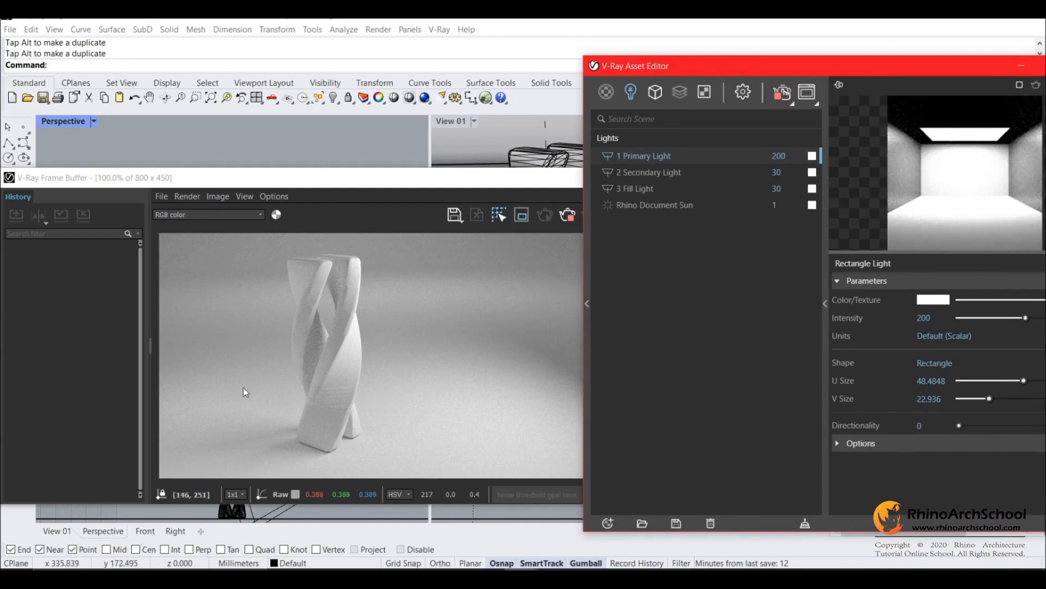
Tint the primary light a pale warm orange of about R 0.999, G 0.952, B 0.85
left_click(812, 156)
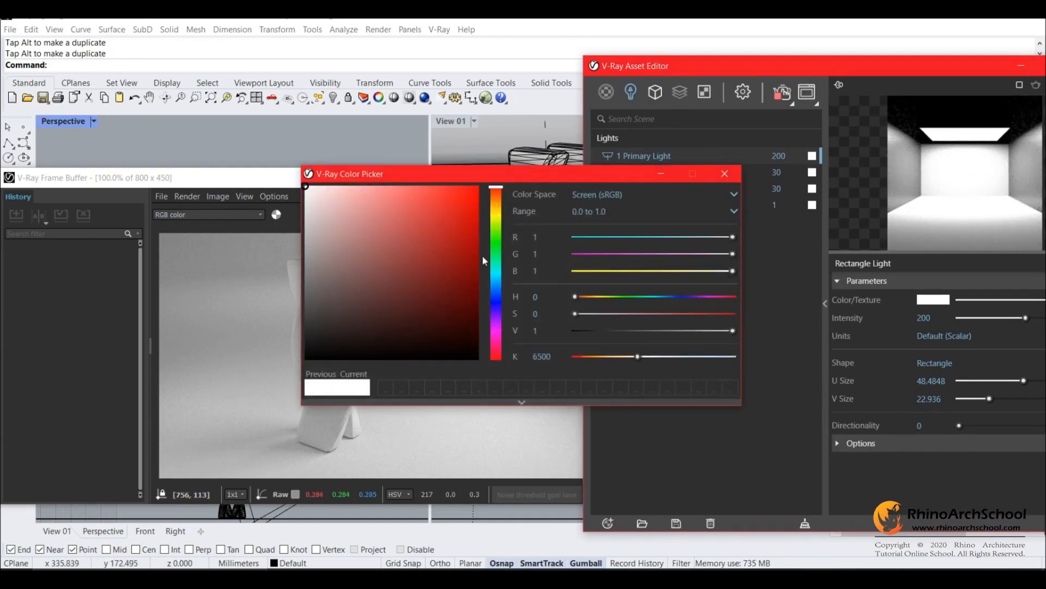
left_click(497, 203)
left_click_drag(344, 191, 321, 187)
left_click(496, 209)
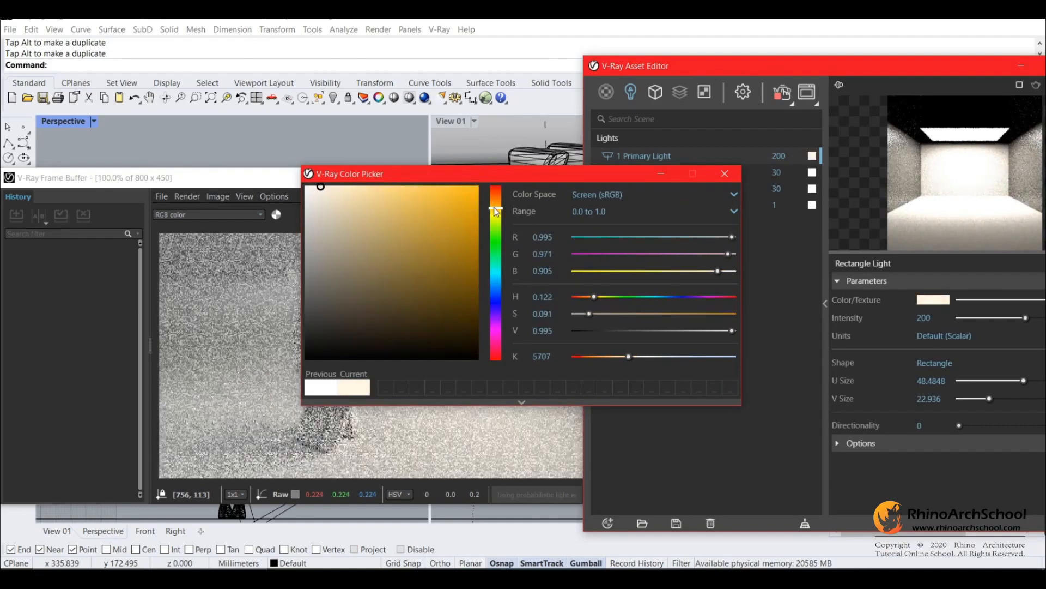
left_click_drag(497, 211, 497, 209)
left_click_drag(437, 178, 745, 101)
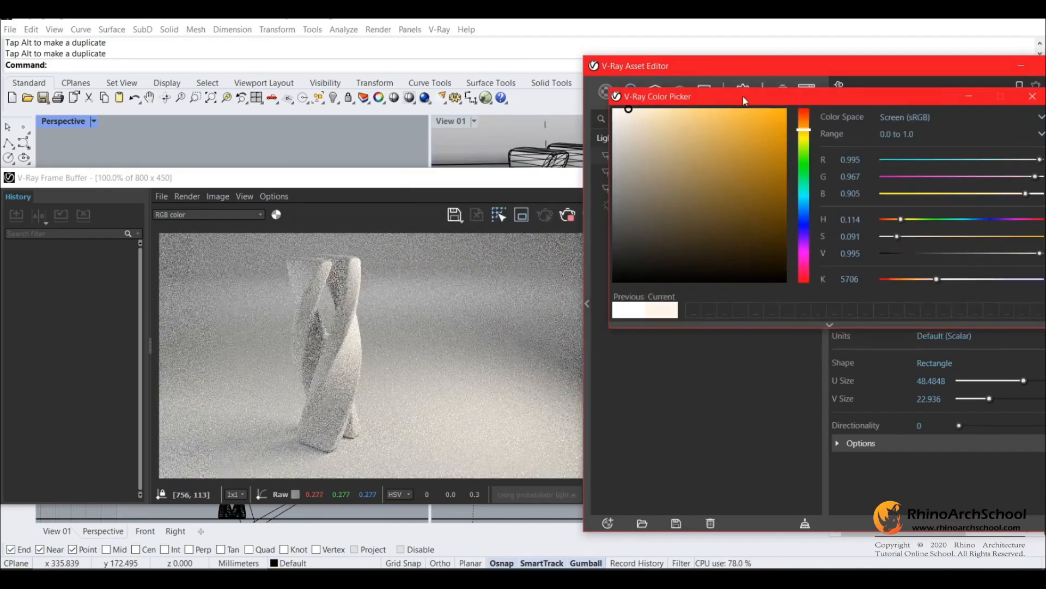
left_click_drag(626, 117, 637, 110)
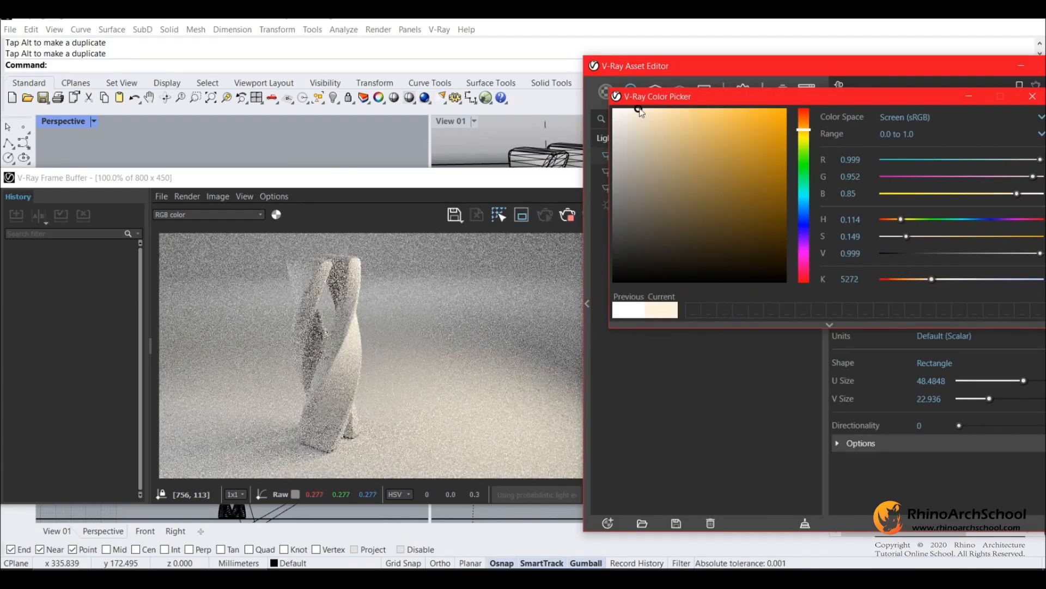
left_click_drag(700, 98, 512, 129)
left_click(847, 128)
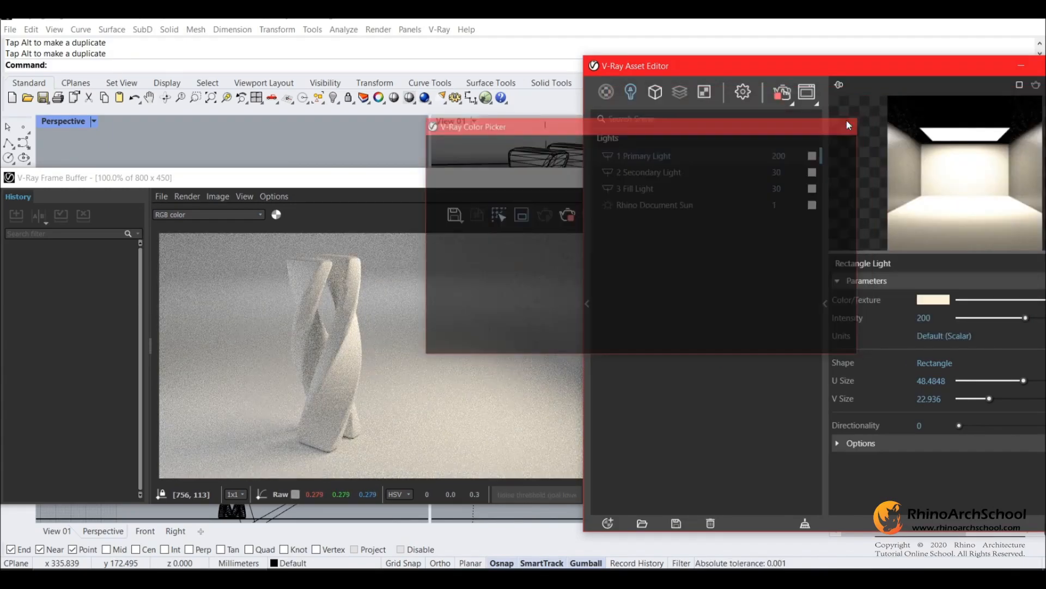
Tint the fill light a very pale blue of about R 0.948, G 0.971, B 1
left_click(700, 175)
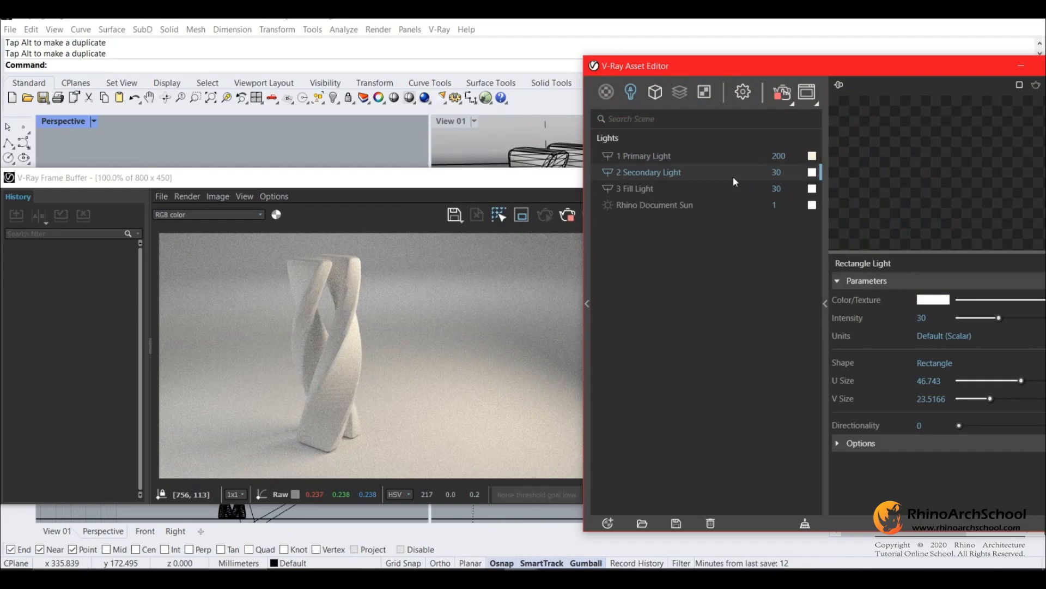
left_click(725, 189)
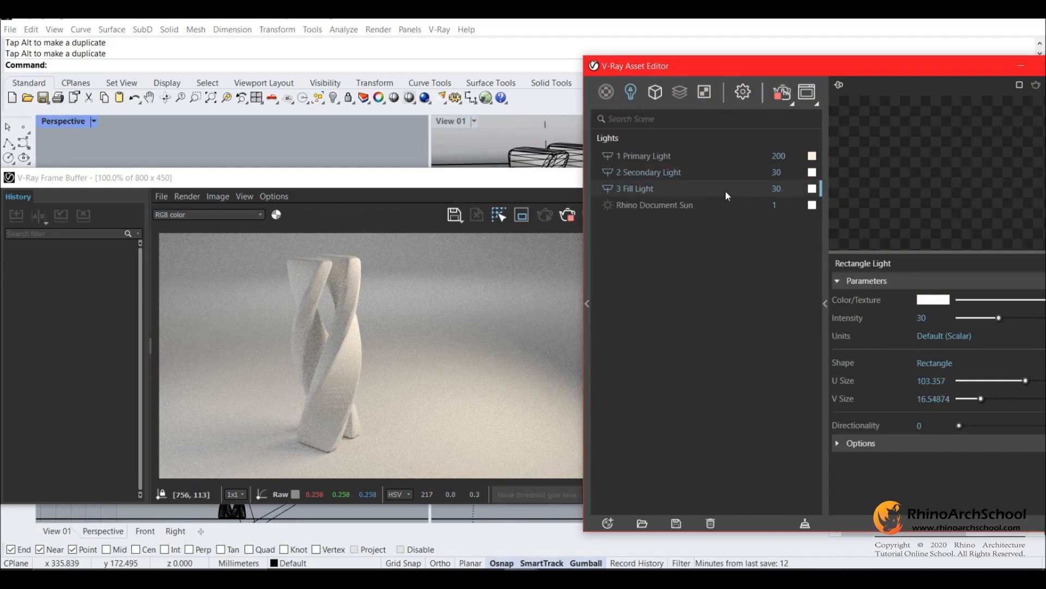
left_click(813, 189)
left_click_drag(618, 247, 617, 241)
left_click_drag(483, 141, 436, 139)
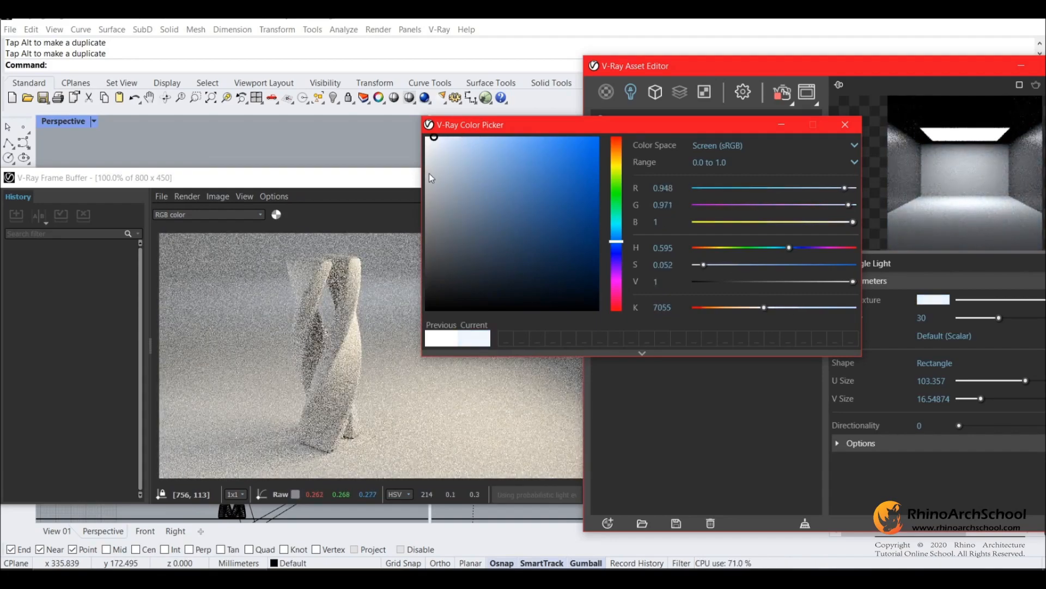
left_click_drag(535, 123, 569, 131)
left_click(873, 133)
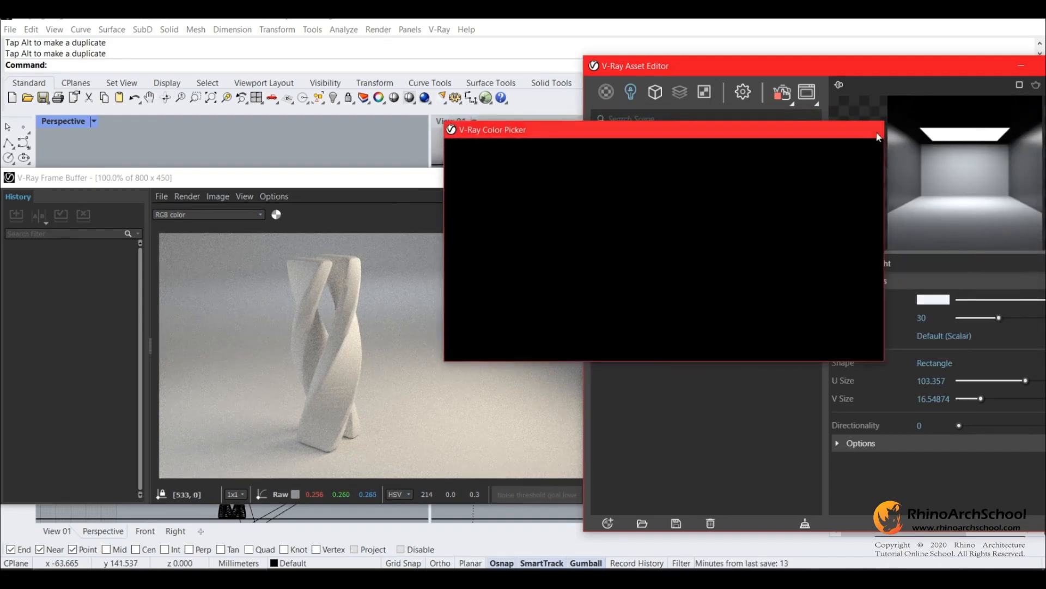
Adjust the primary light's warm tint to a slightly paler shade
left_click_drag(823, 74, 782, 76)
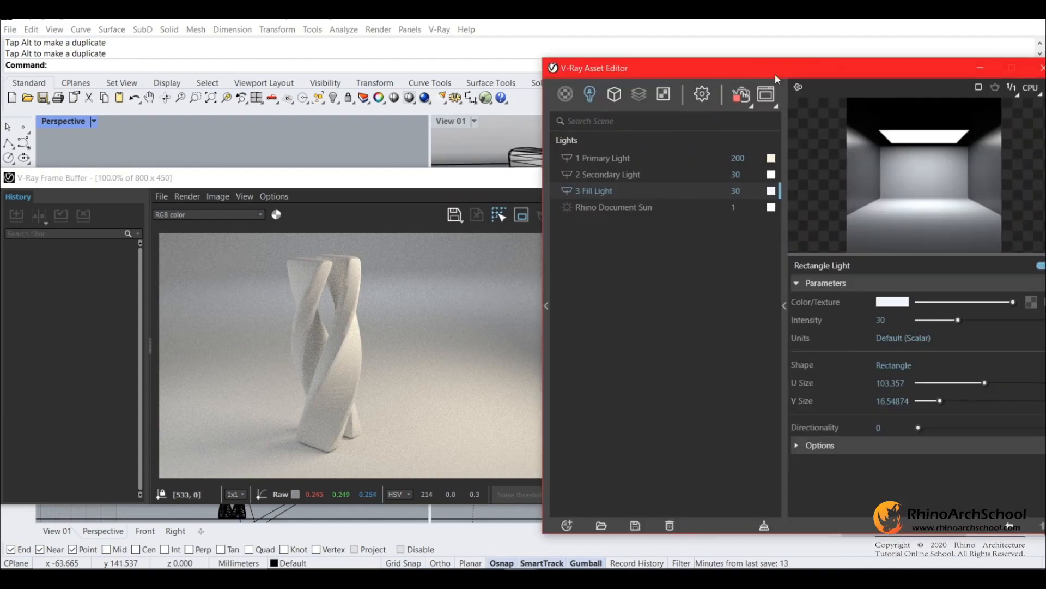
left_click(772, 159)
left_click(467, 142)
left_click(872, 132)
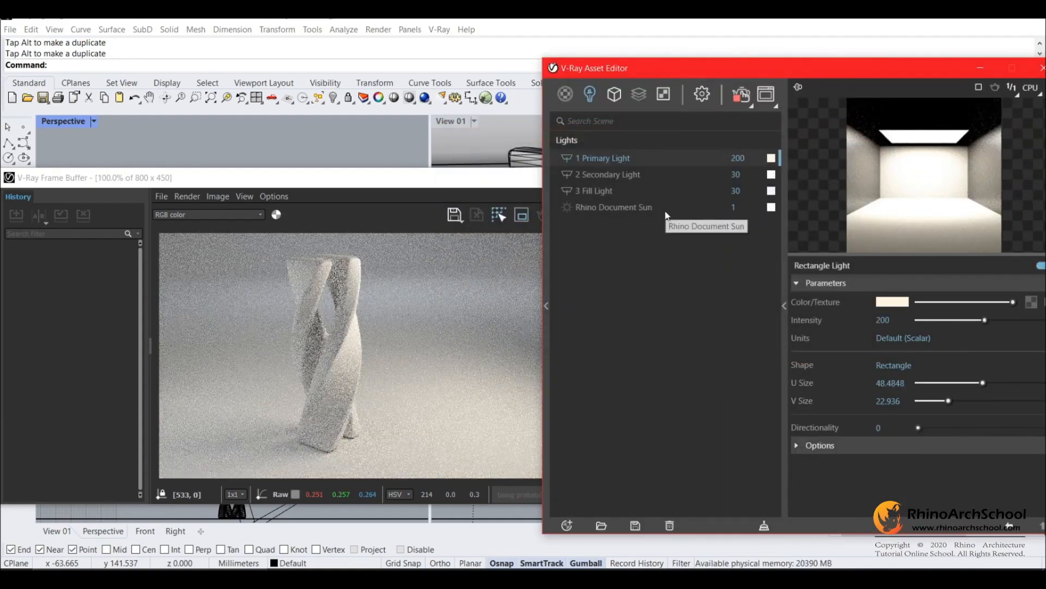
Stop the interactive render and close the frame buffer
left_click(421, 187)
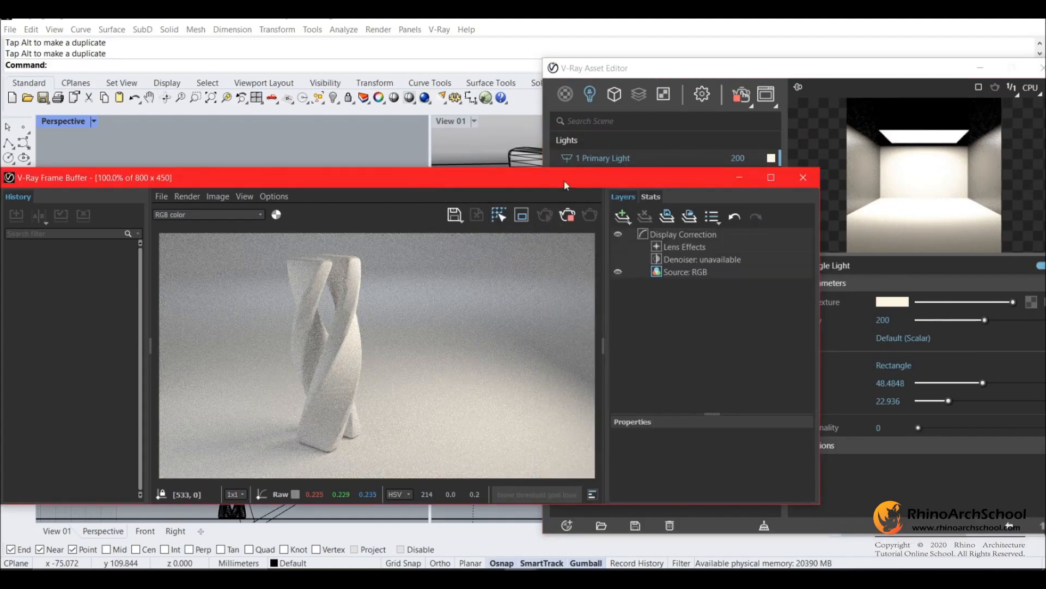
left_click(569, 216)
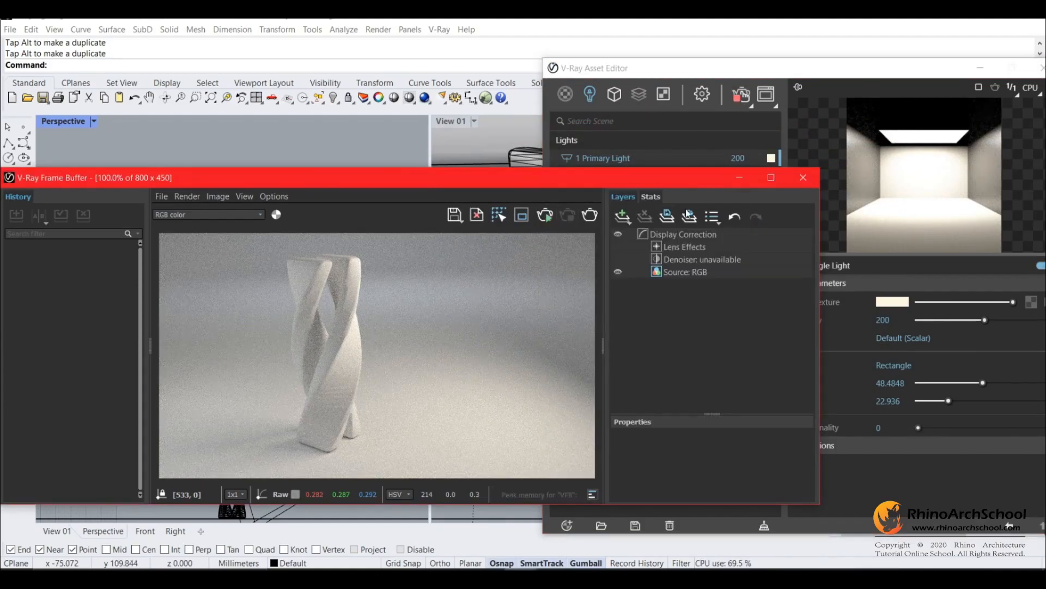
left_click(812, 177)
Load the saved render settings from Final Render 01.vropt
left_click(702, 93)
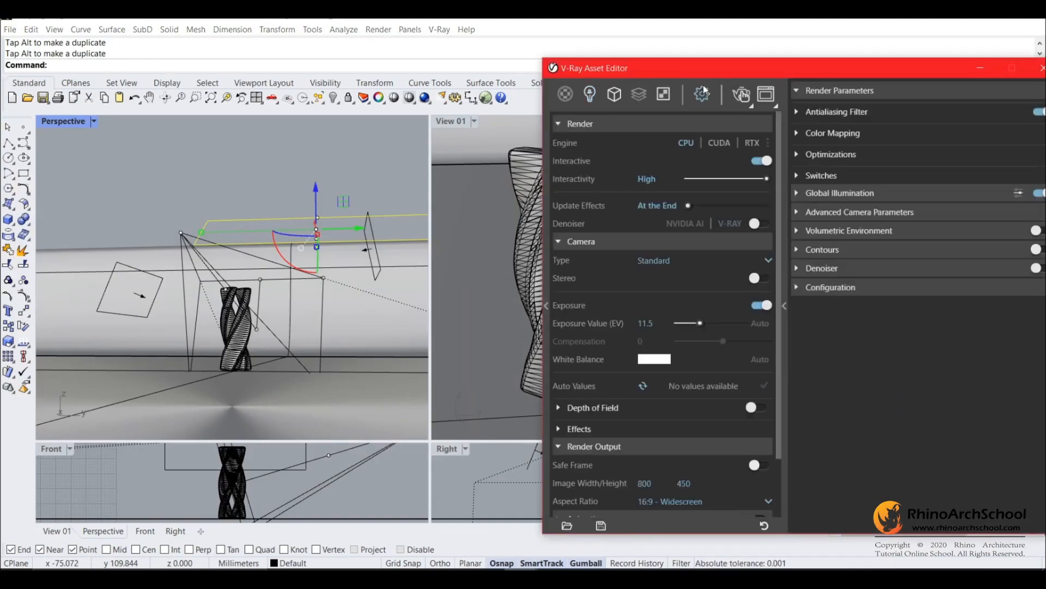
left_click(572, 526)
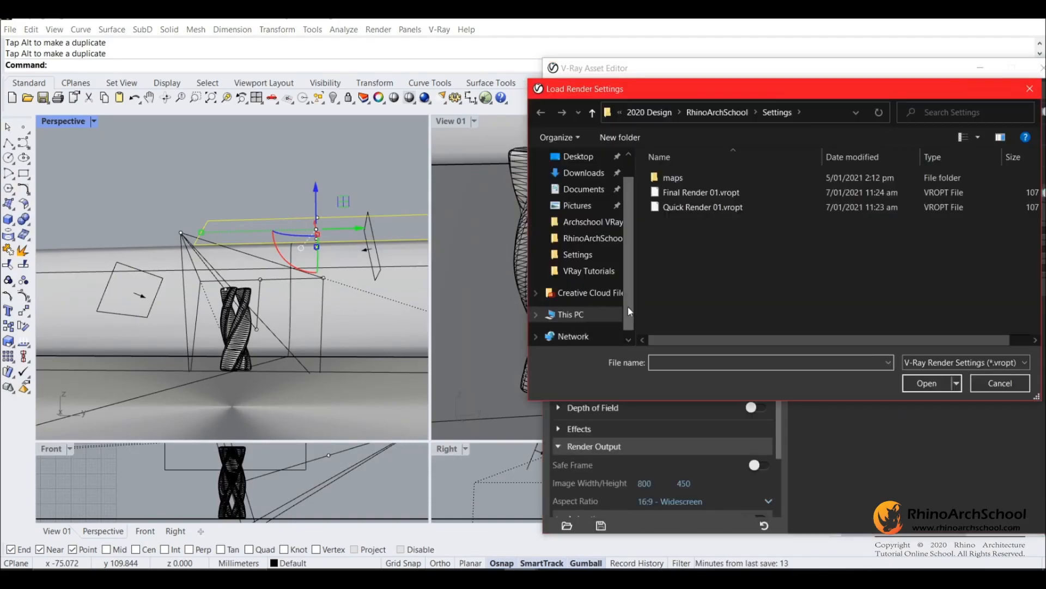
left_click(702, 193)
left_click(926, 384)
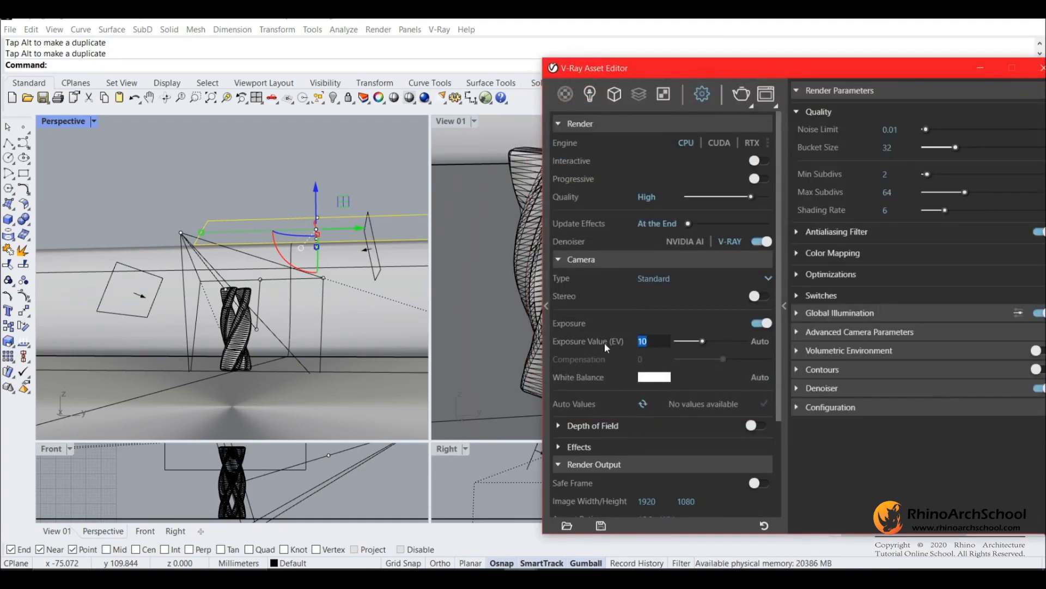
Set the exposure value to 11.5 and start the final render with the loaded settings
type("11.5")
key("Return")
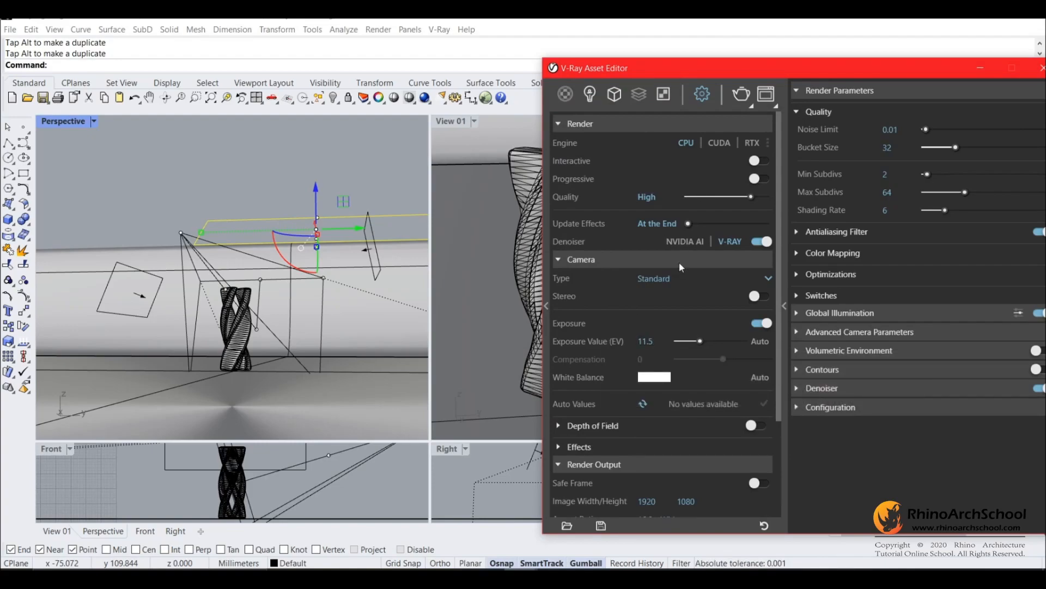
scroll(609, 335, "down", 2)
scroll(606, 330, "up", 2)
left_click(742, 96)
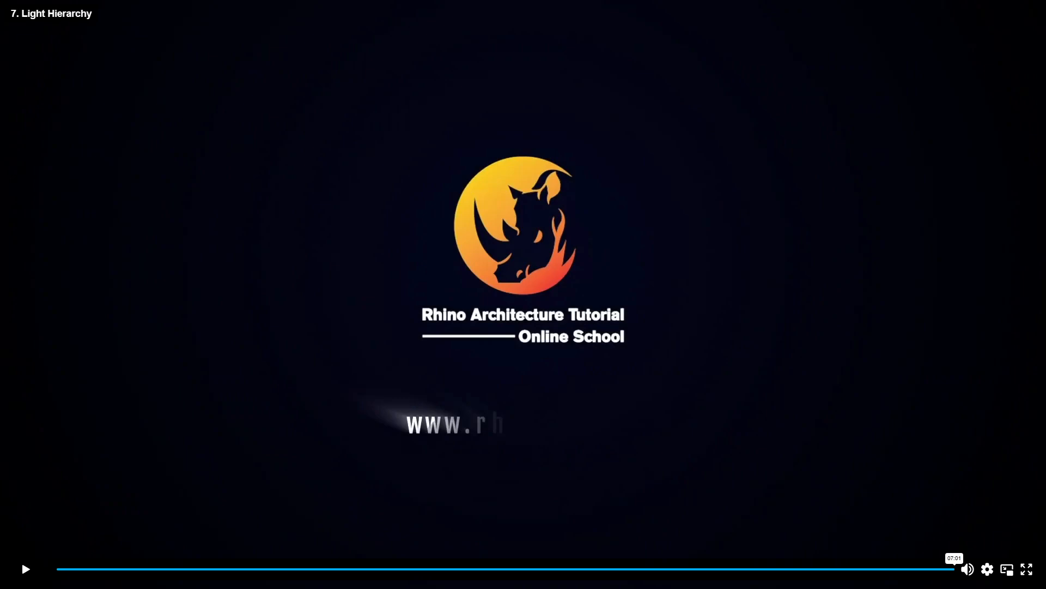
key("Escape")
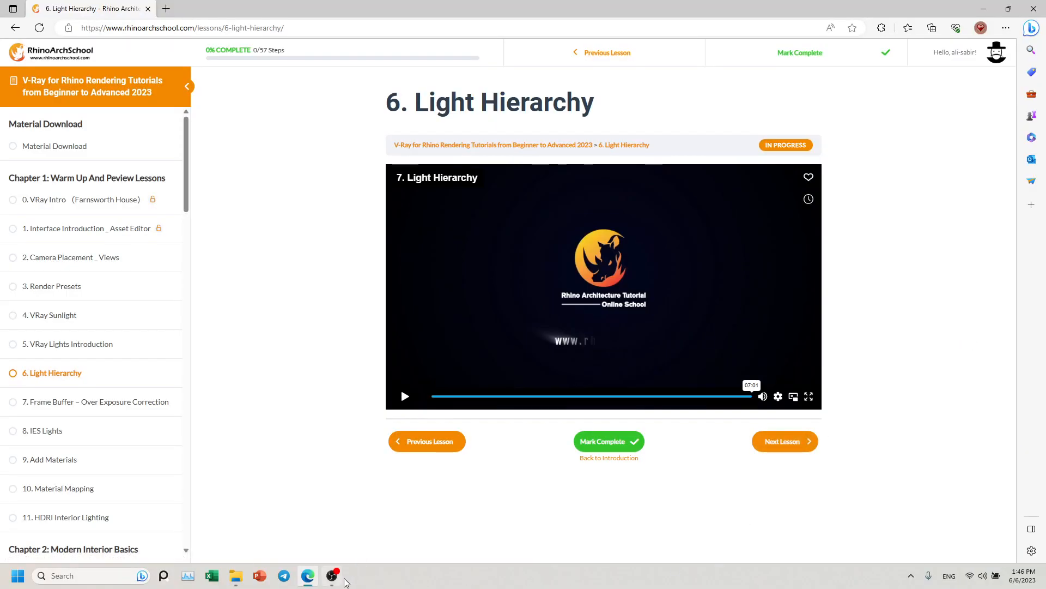